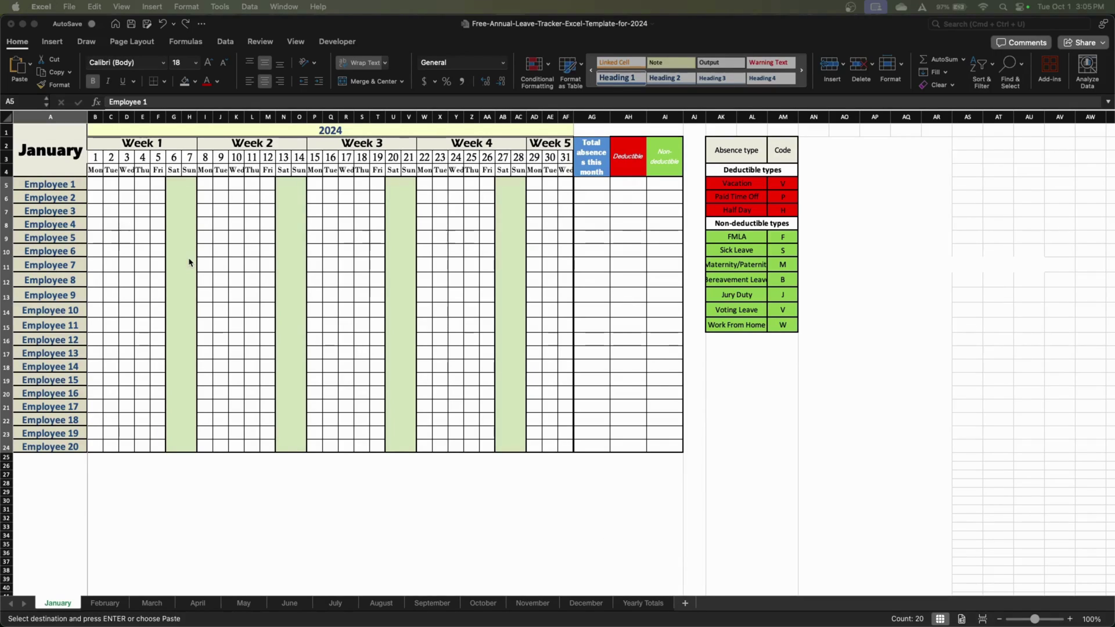
Paste the 20 staff names copied from February over January's Employee 1–20 placeholders at A5
left_click(46, 209)
left_click(77, 235)
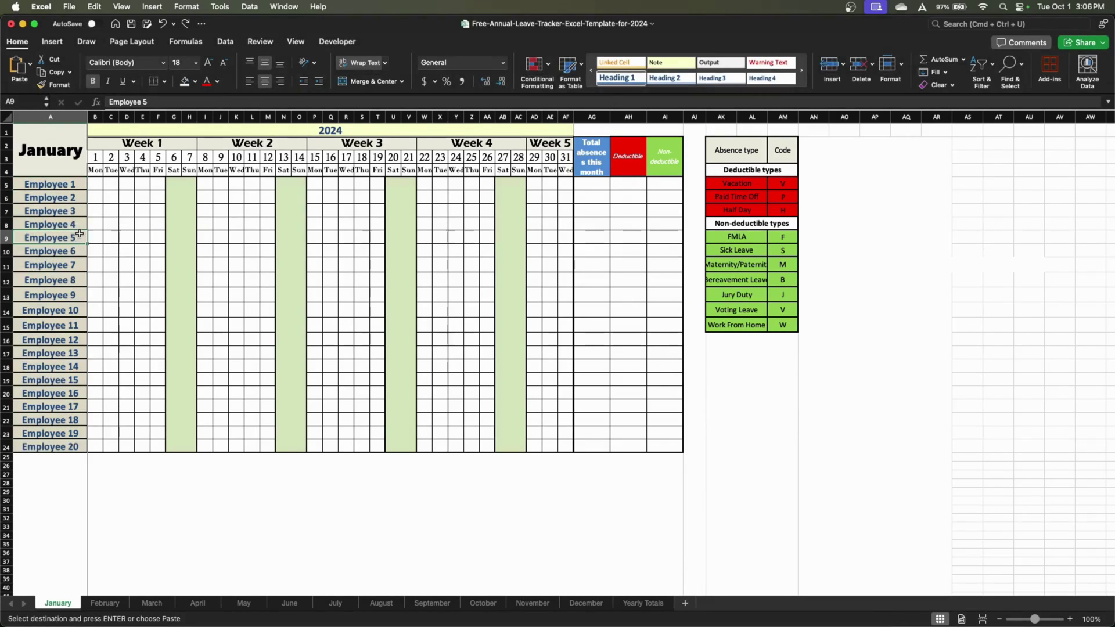
left_click(103, 602)
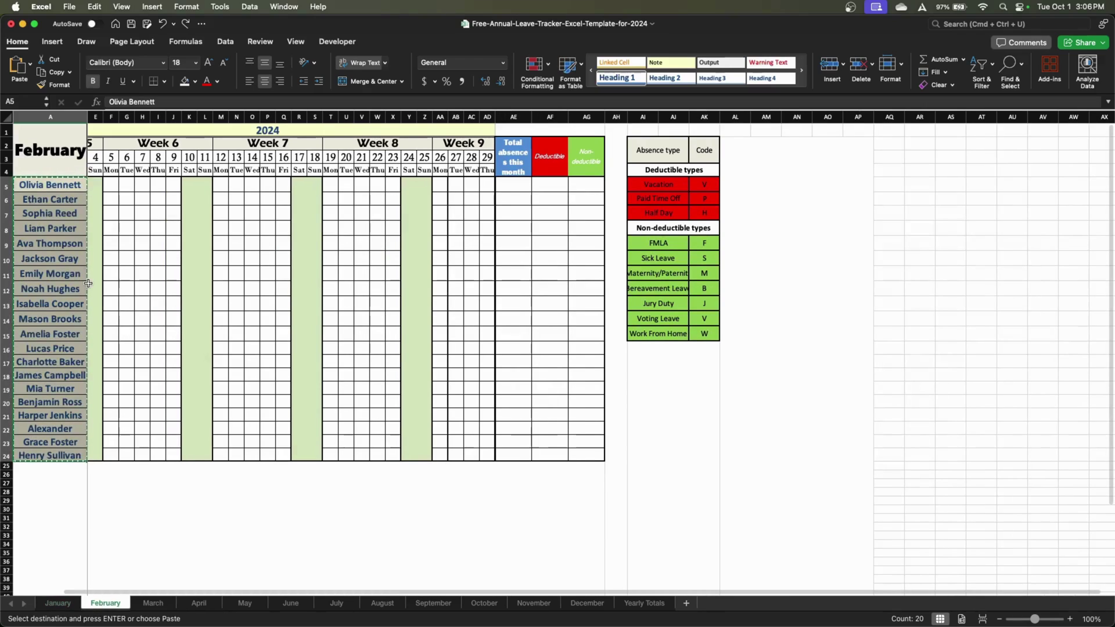
left_click(66, 604)
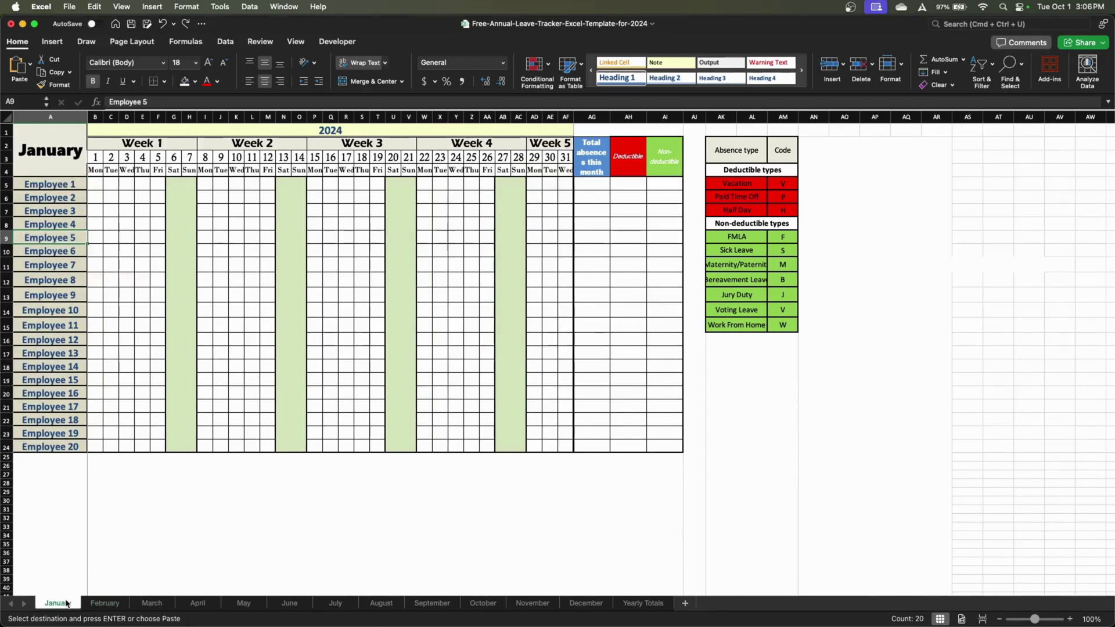
left_click(68, 185)
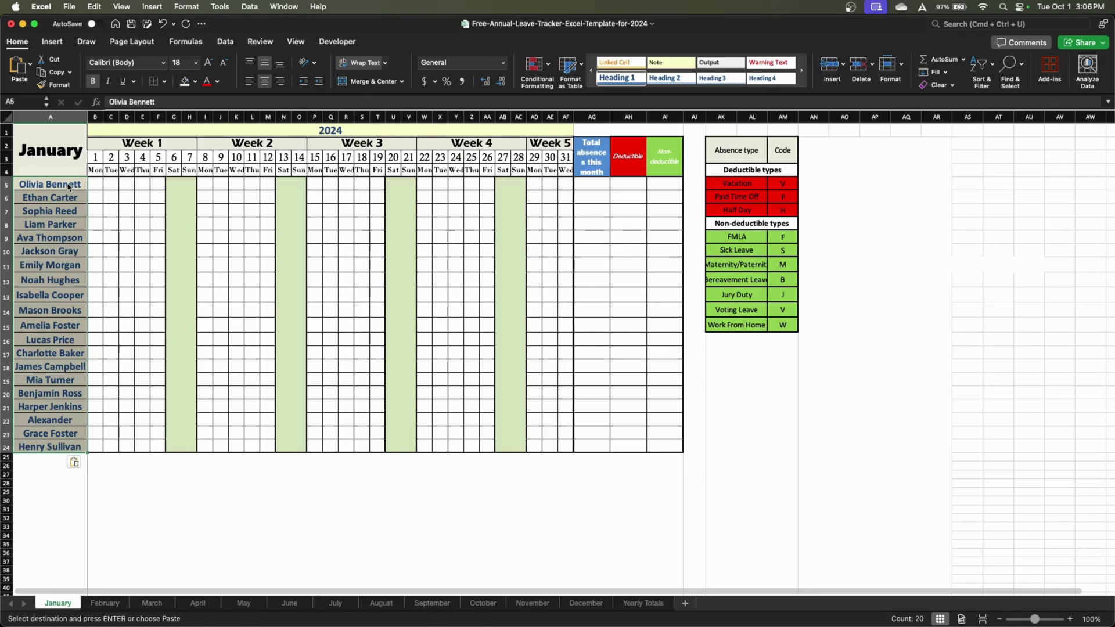
left_click(219, 196)
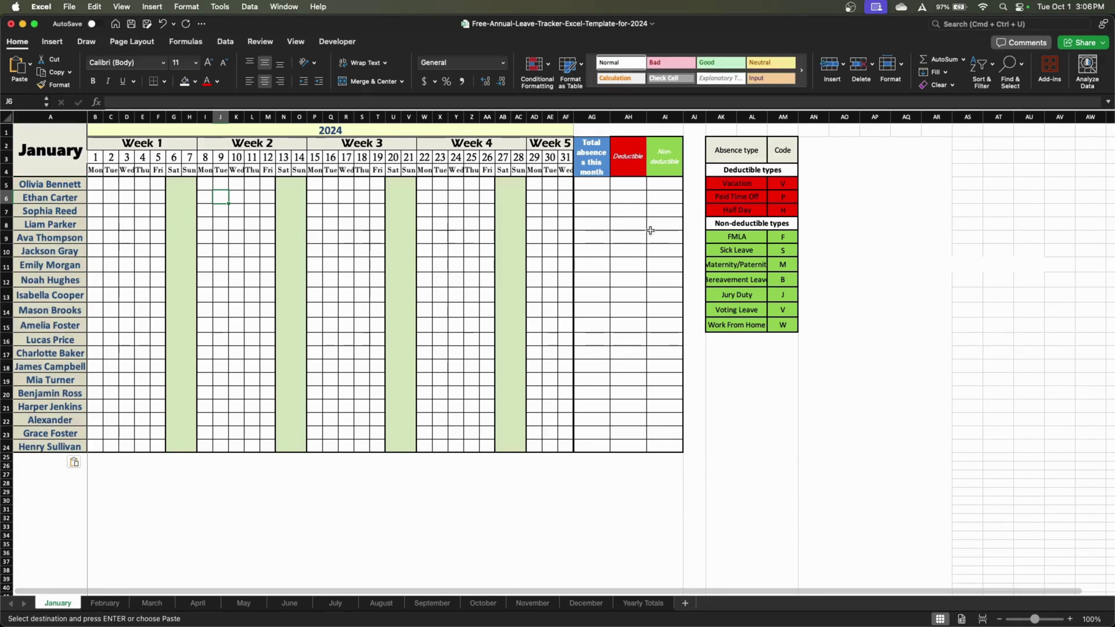
left_click(739, 151)
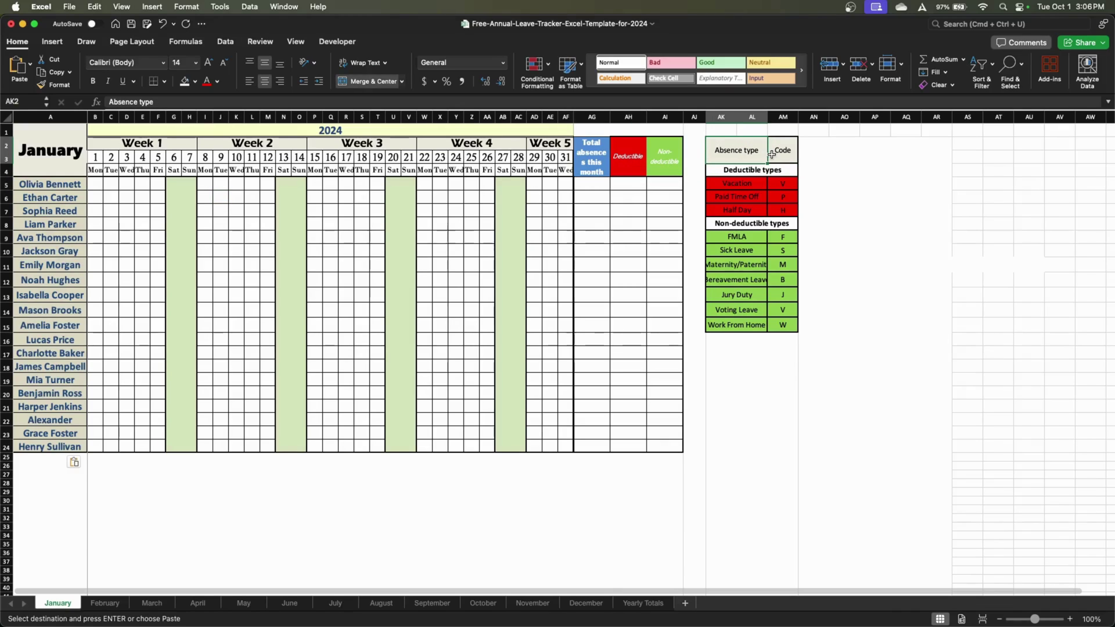
left_click_drag(783, 325, 745, 143)
left_click(745, 196)
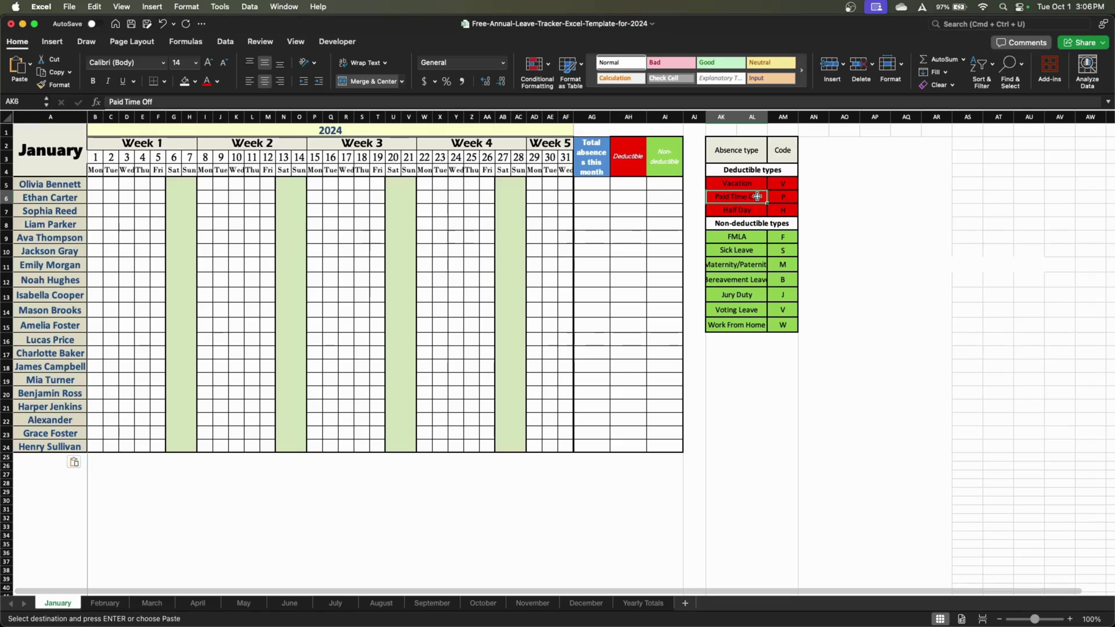
left_click(754, 285)
left_click(752, 325)
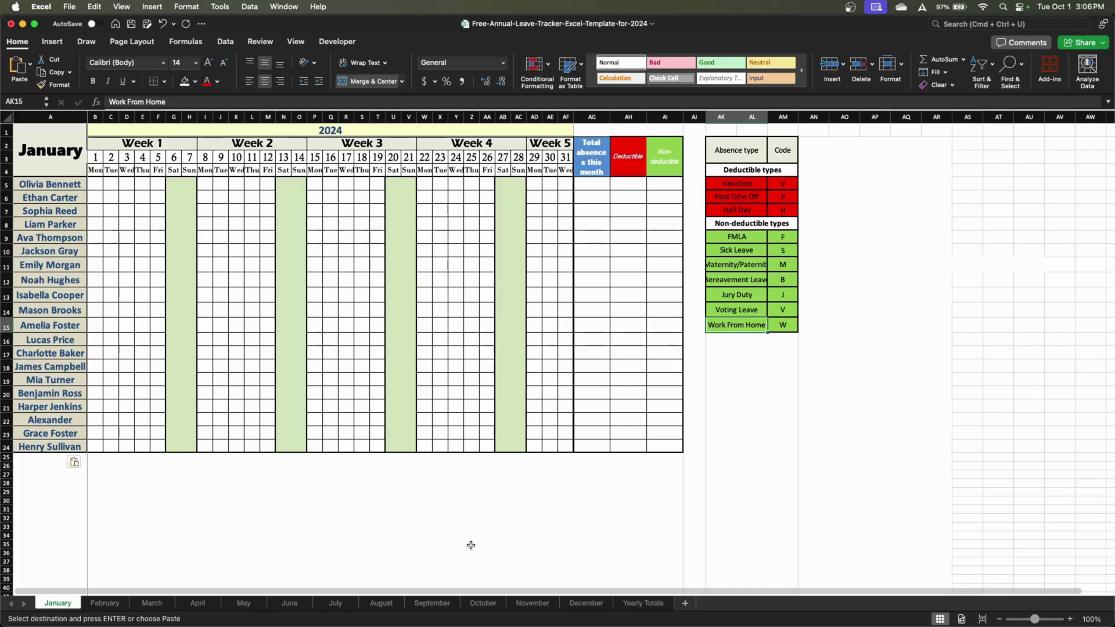
On the October sheet, mark row 8's employee V (vacation) for Monday 7 through Friday 11 October
left_click(482, 607)
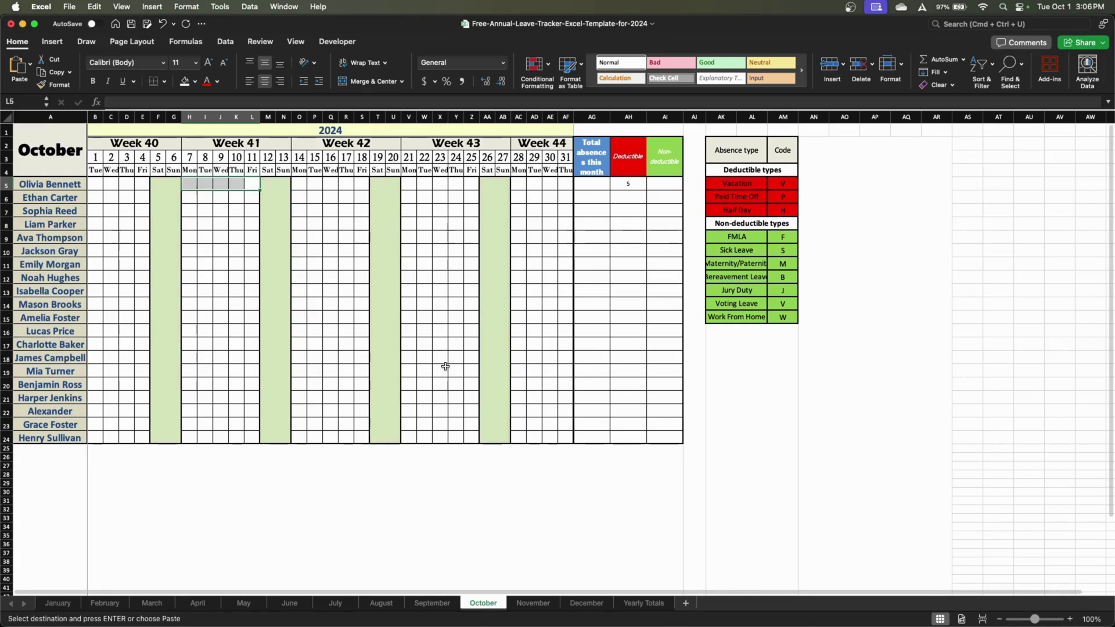
left_click(242, 260)
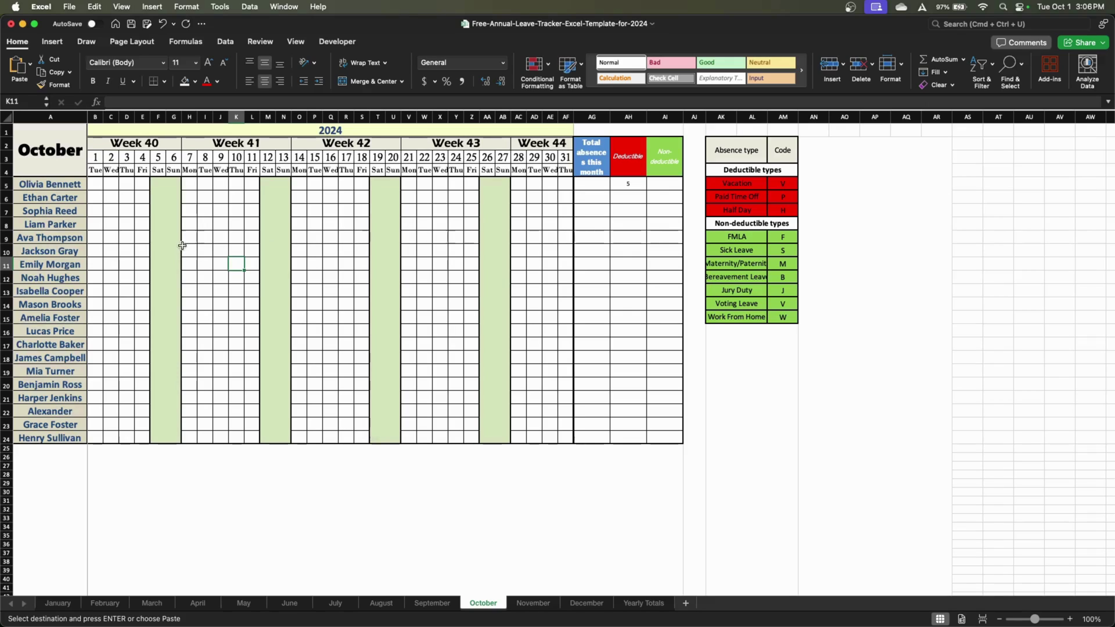
left_click(187, 226)
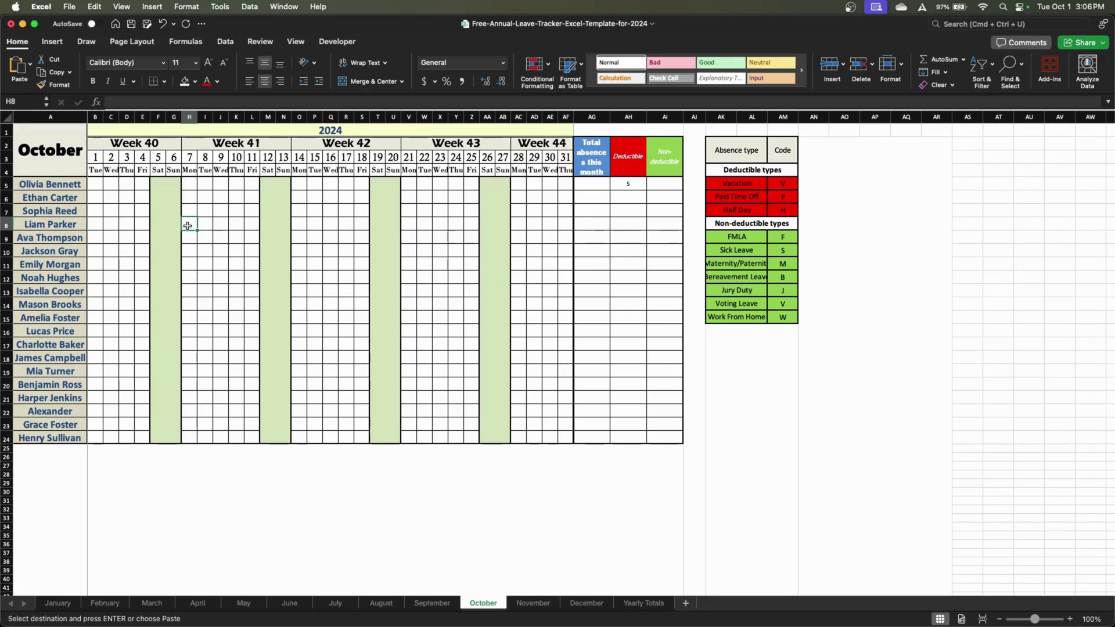
key("Escape")
left_click(204, 225)
left_click(191, 224)
key("super+c")
left_click_drag(204, 224, 257, 224)
key("super+v")
left_click(231, 250)
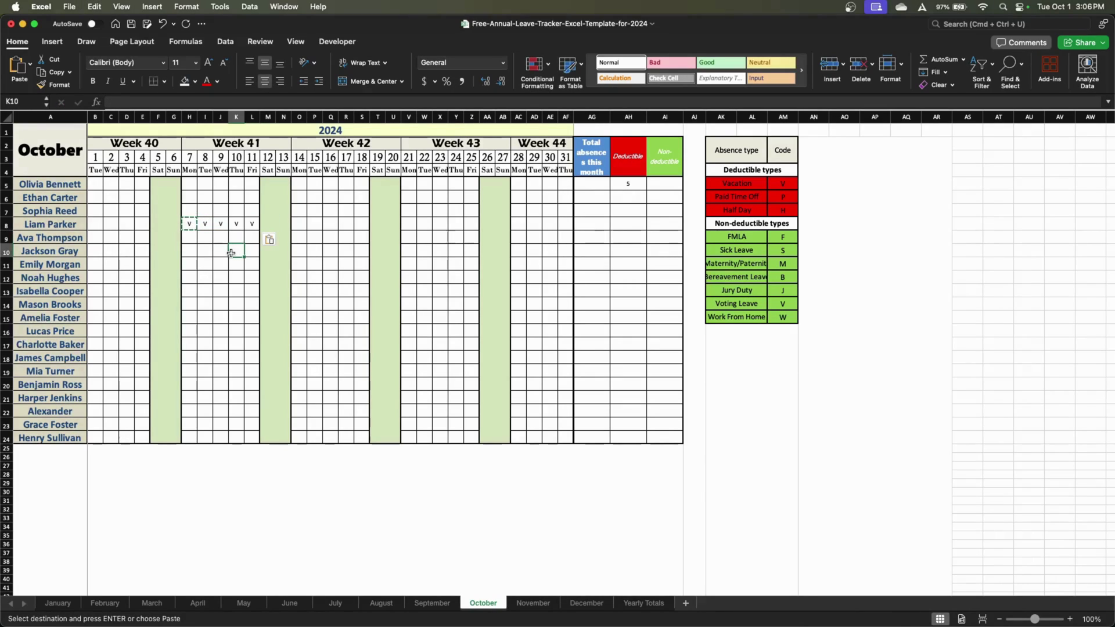
key("Escape")
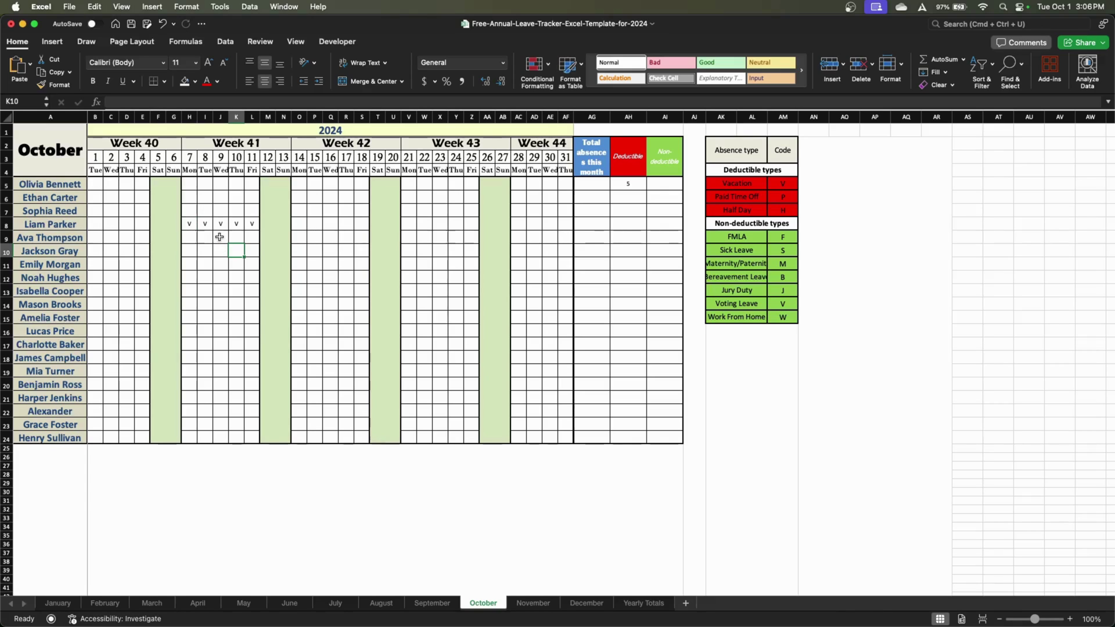
Clear the stray deductible count in AH5 and enter 5 deductible days in AH8
left_click(623, 189)
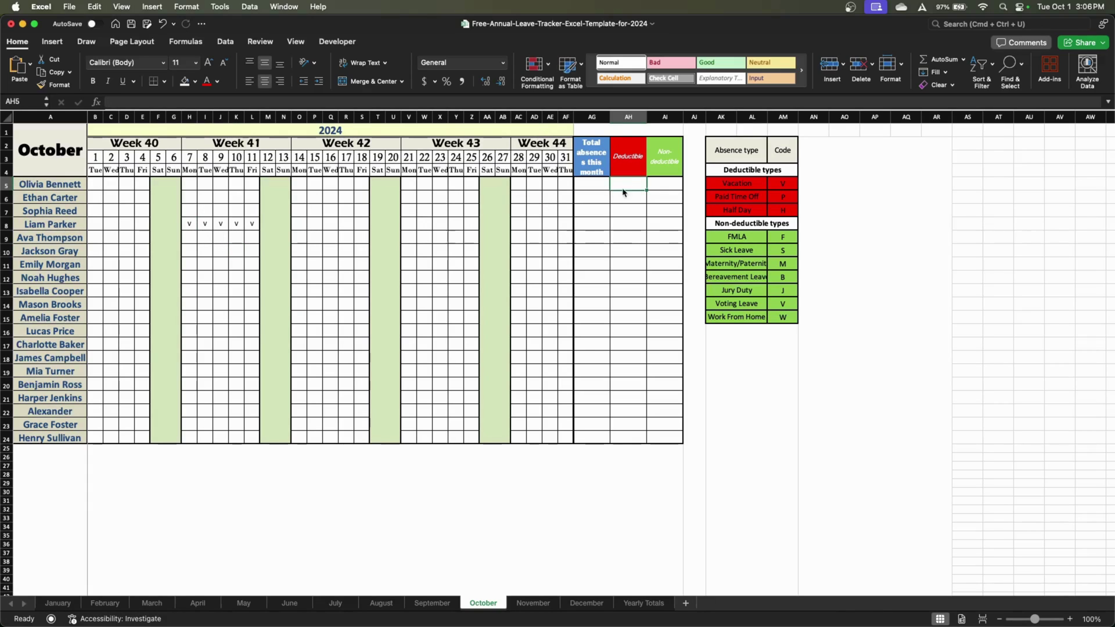
left_click(625, 224)
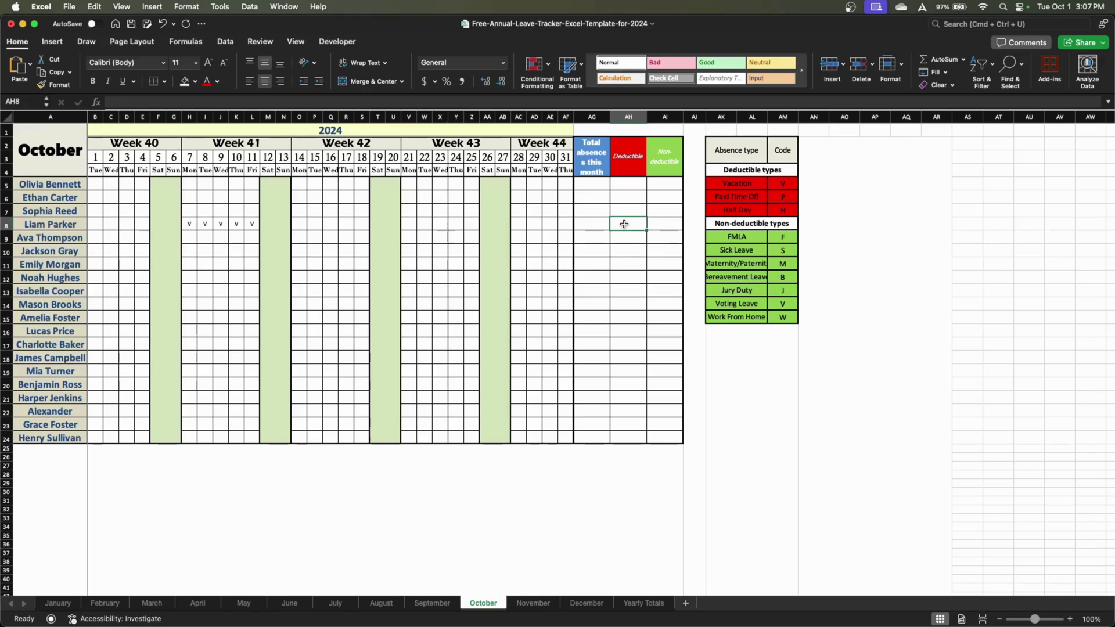
type("5")
key("Return")
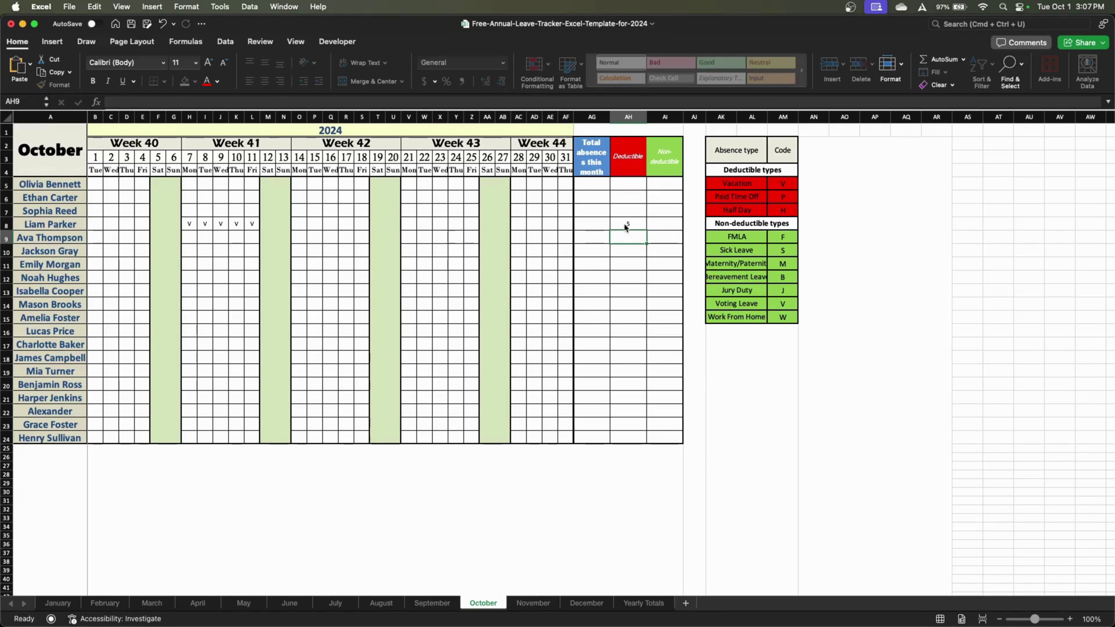
Enter =SUM(AH8:AI8) in AG8 to total row 8's deductible and non-deductible days
left_click(601, 223)
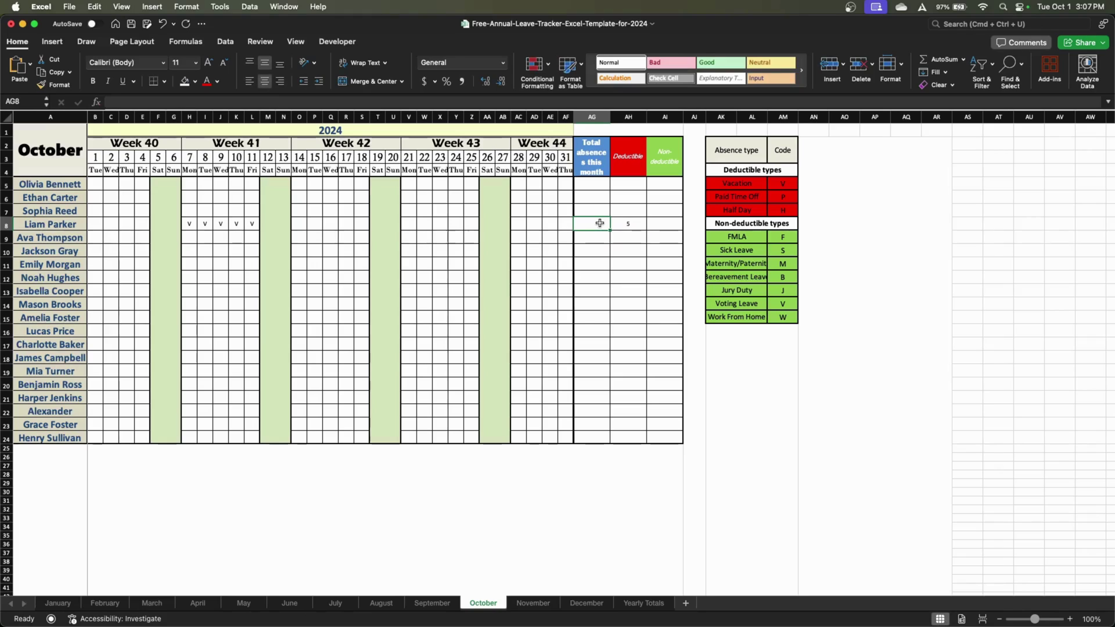
type("=SUM(")
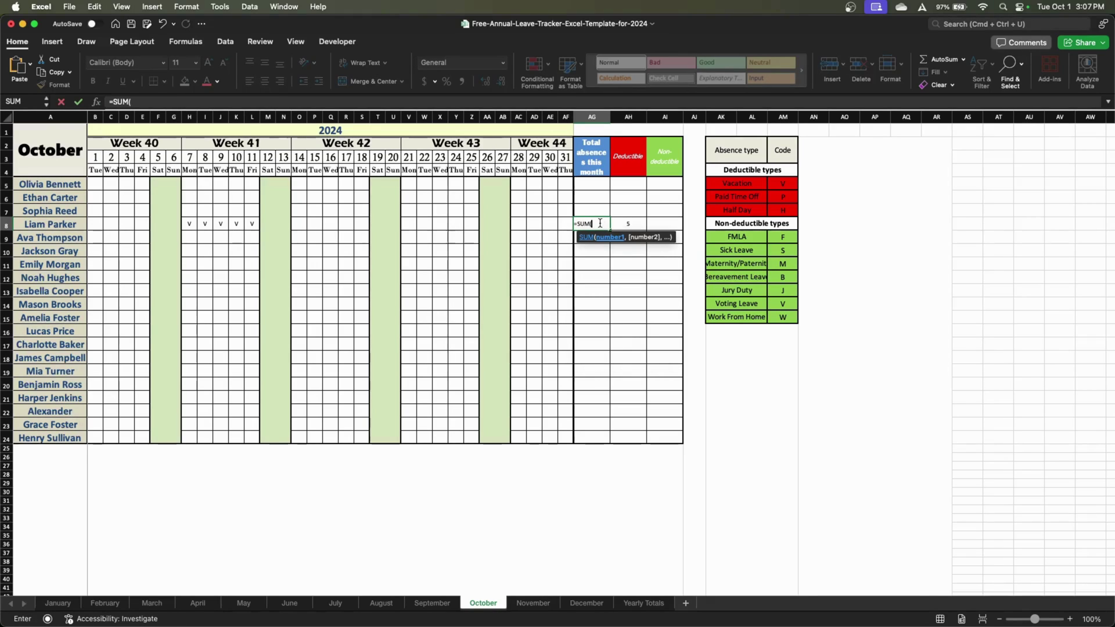
left_click_drag(668, 224, 637, 226)
key("Return")
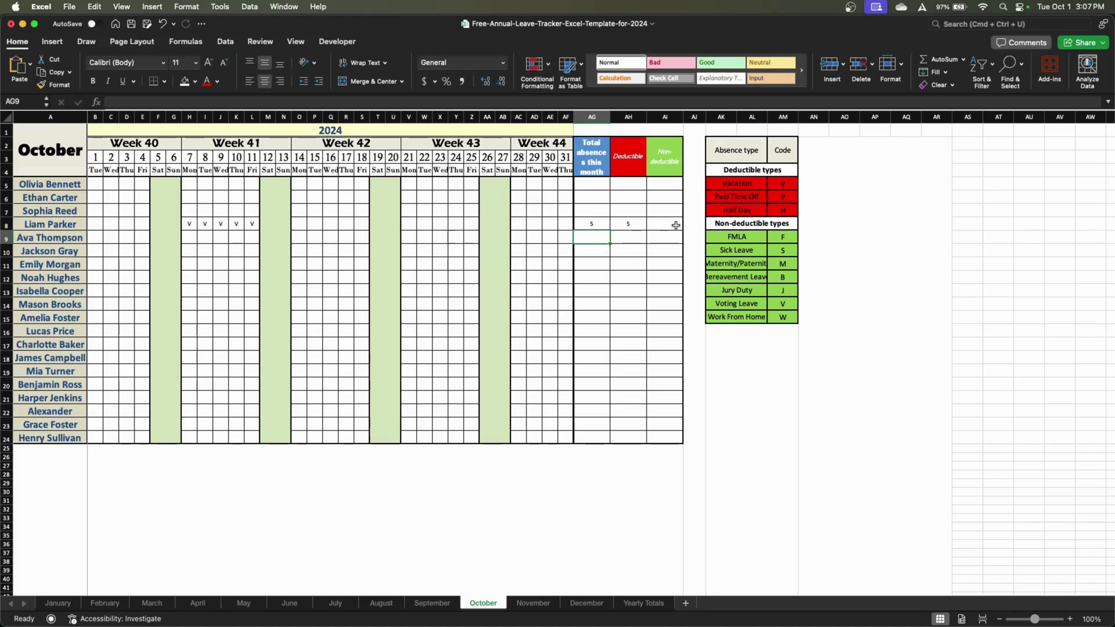
Record 1 non-deductible day in AI8 and mark 18 October as W (work from home)
left_click(676, 226)
type("1")
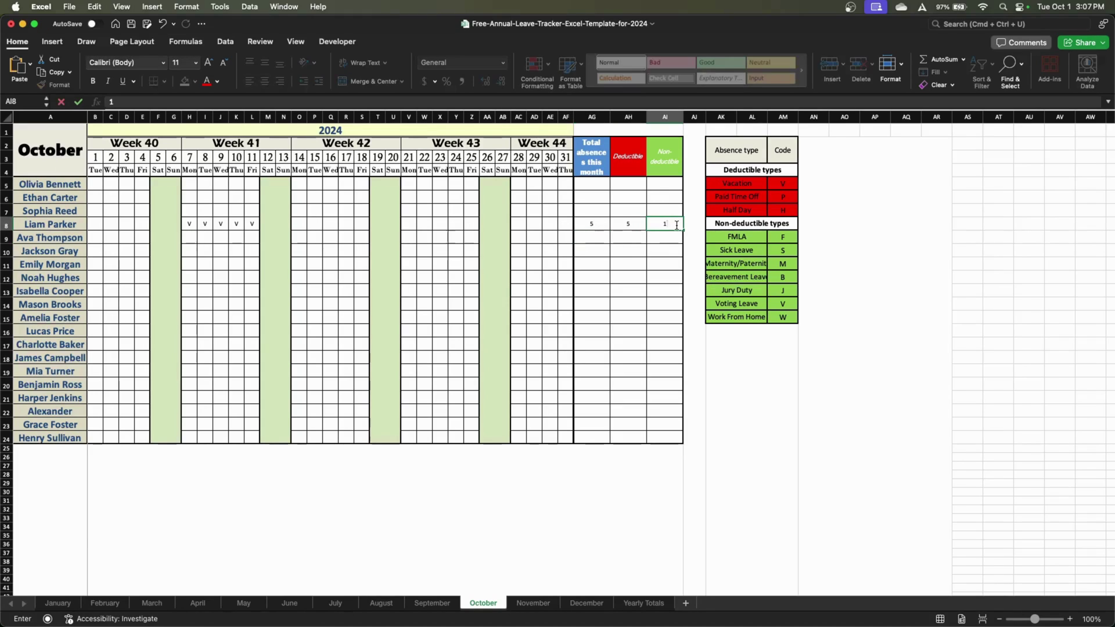
left_click(365, 228)
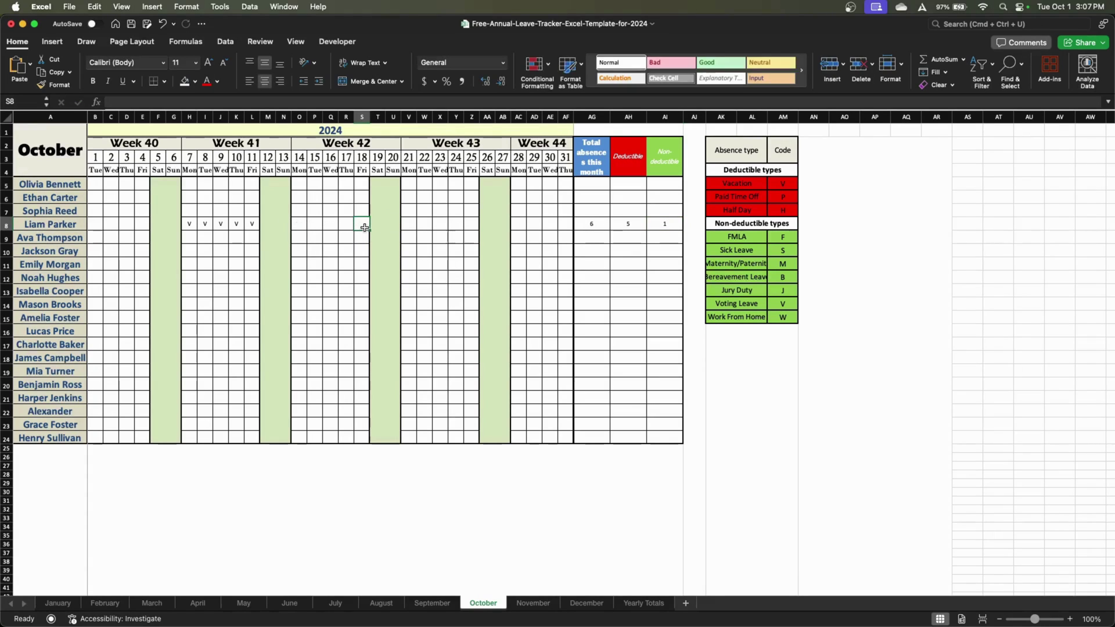
type("w")
key("Return")
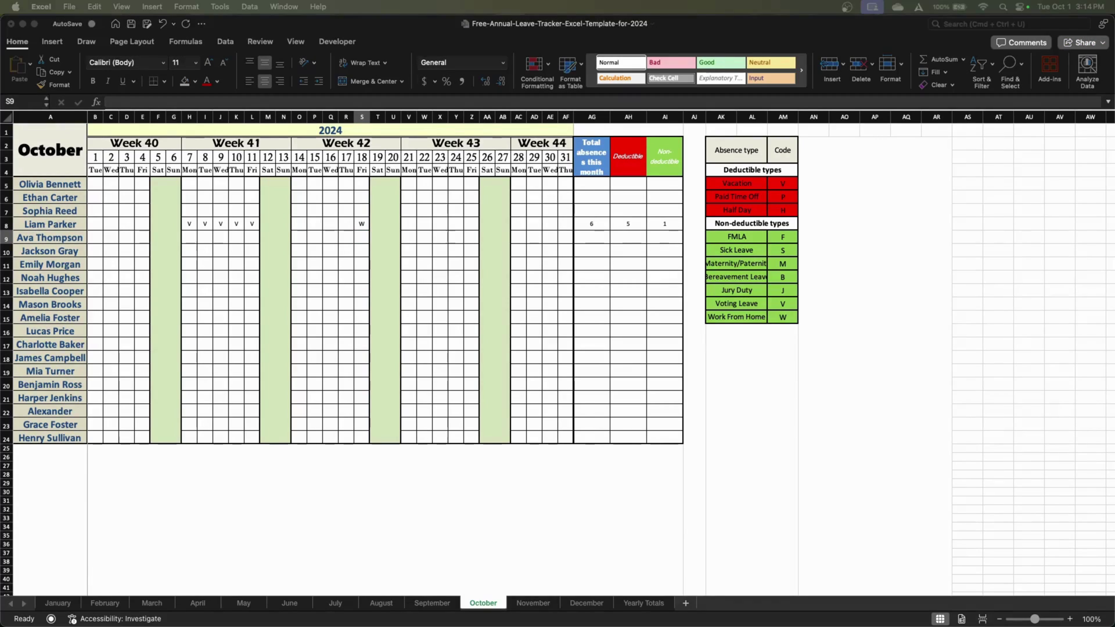
left_click(324, 375)
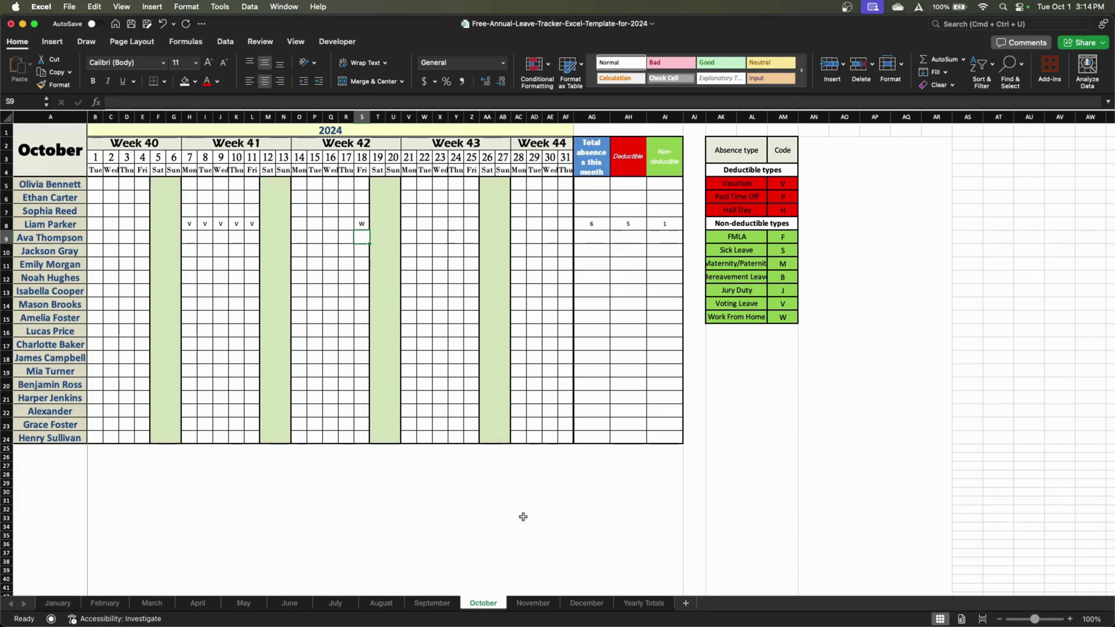
On the November sheet, review the maternity, sick-leave and jury-duty entries
left_click(531, 604)
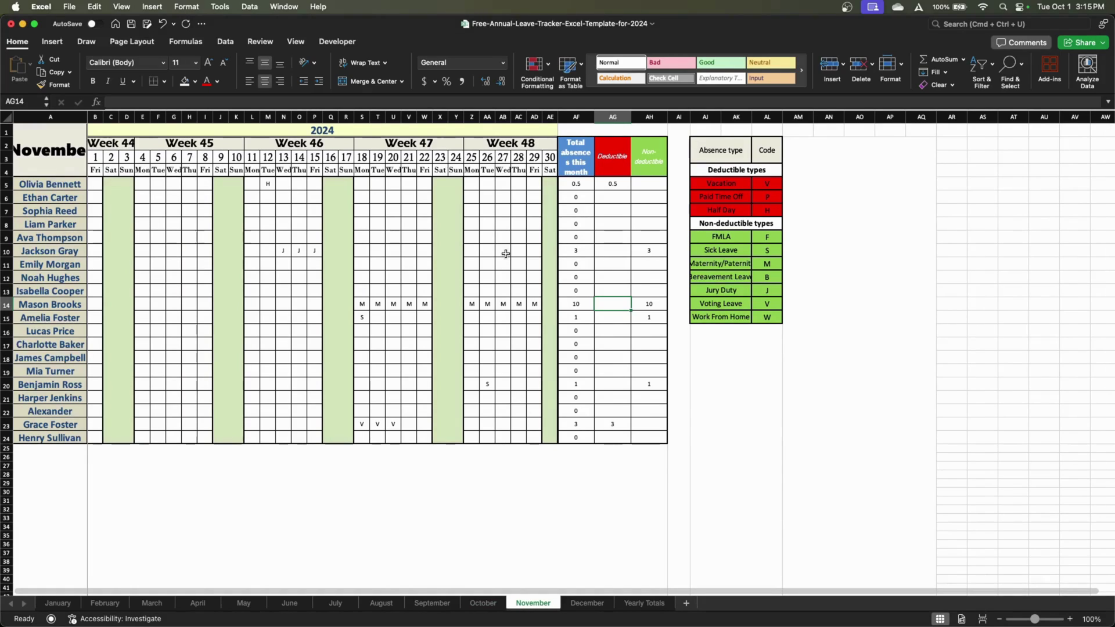
left_click_drag(533, 312, 363, 302)
left_click(366, 318)
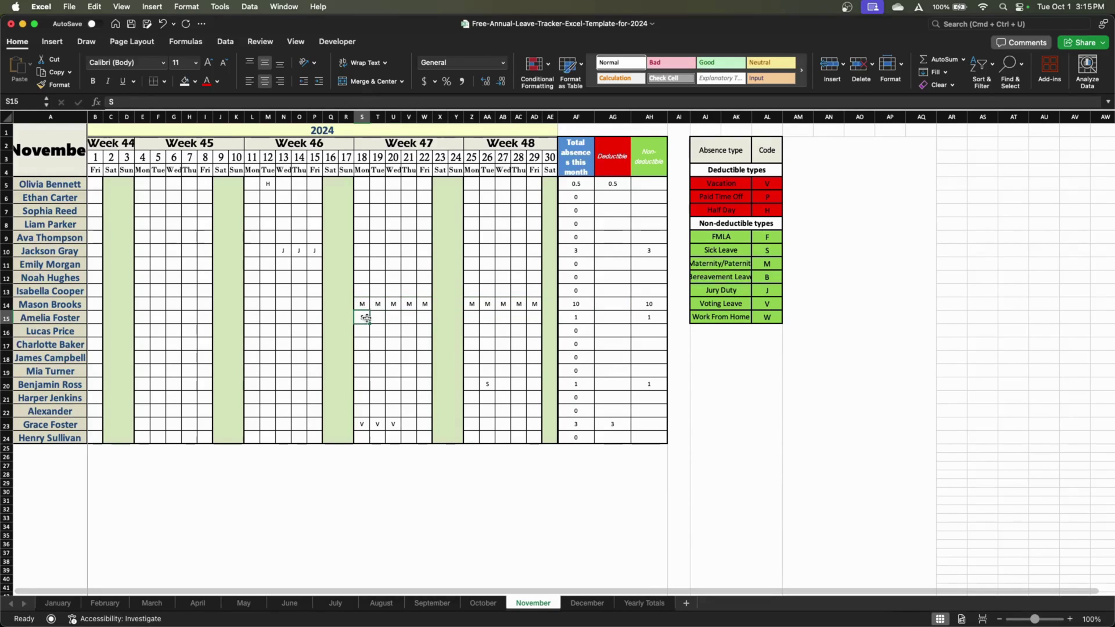
left_click(488, 384)
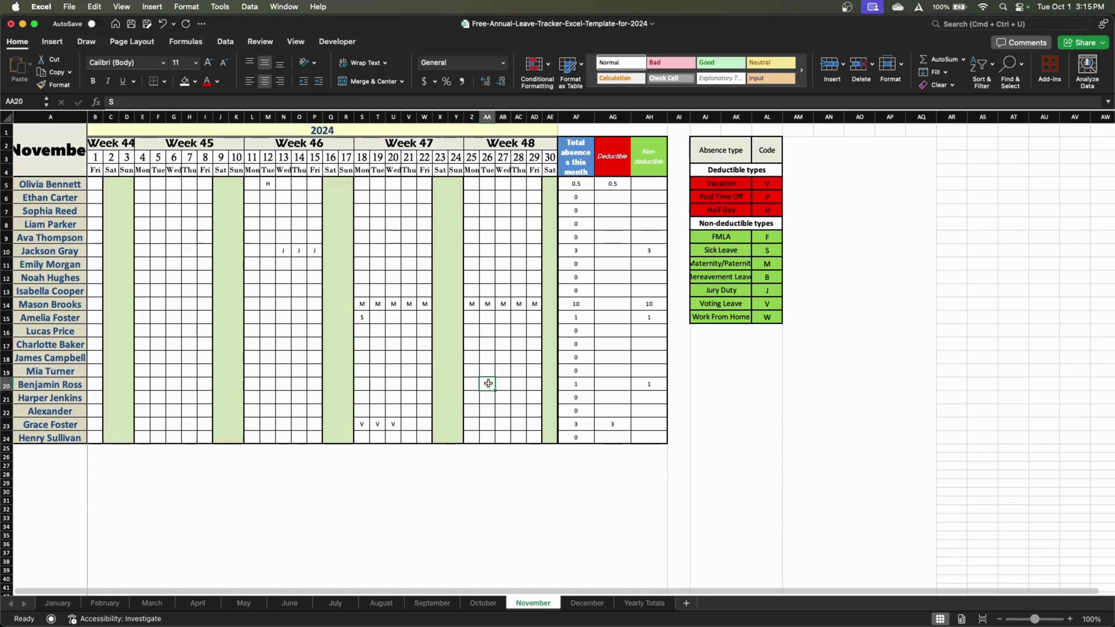
left_click_drag(284, 251, 323, 249)
Enter =SUM(AG5:AH5) in AF5 and fill it down to AF24 without formatting
left_click(481, 247)
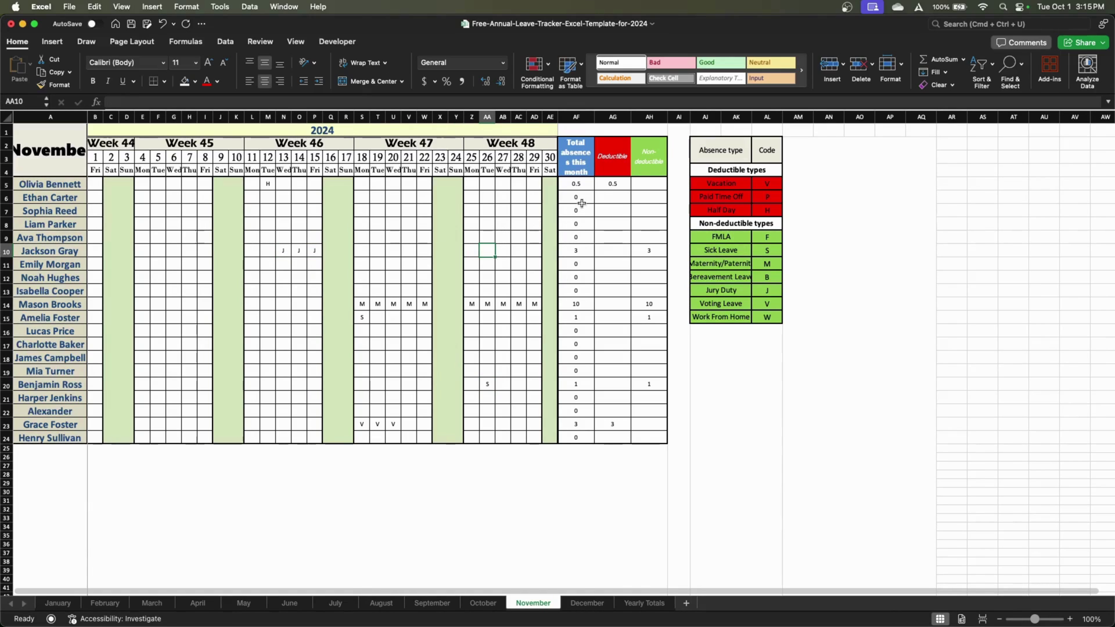
left_click(585, 183)
type("=sum")
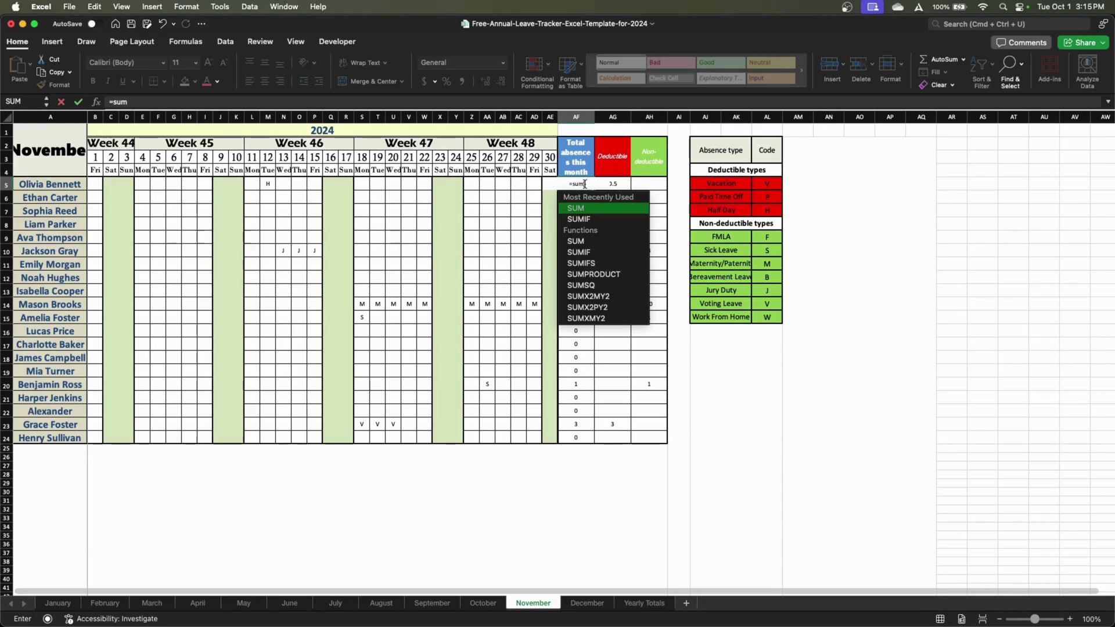
key("Tab")
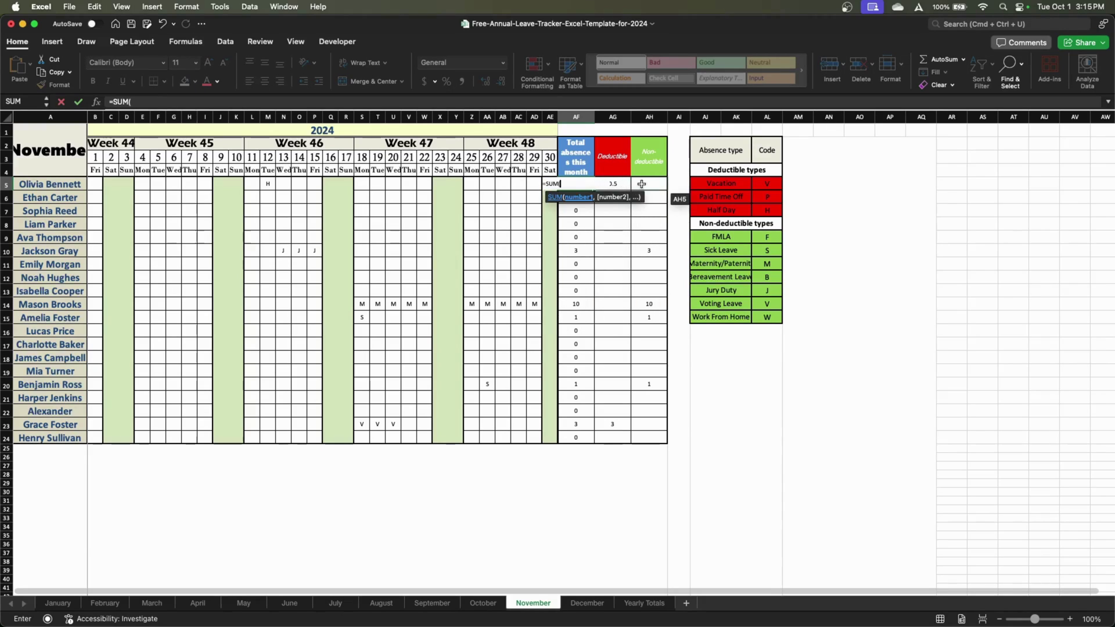
left_click_drag(644, 184, 598, 448)
key("Return")
left_click(599, 451)
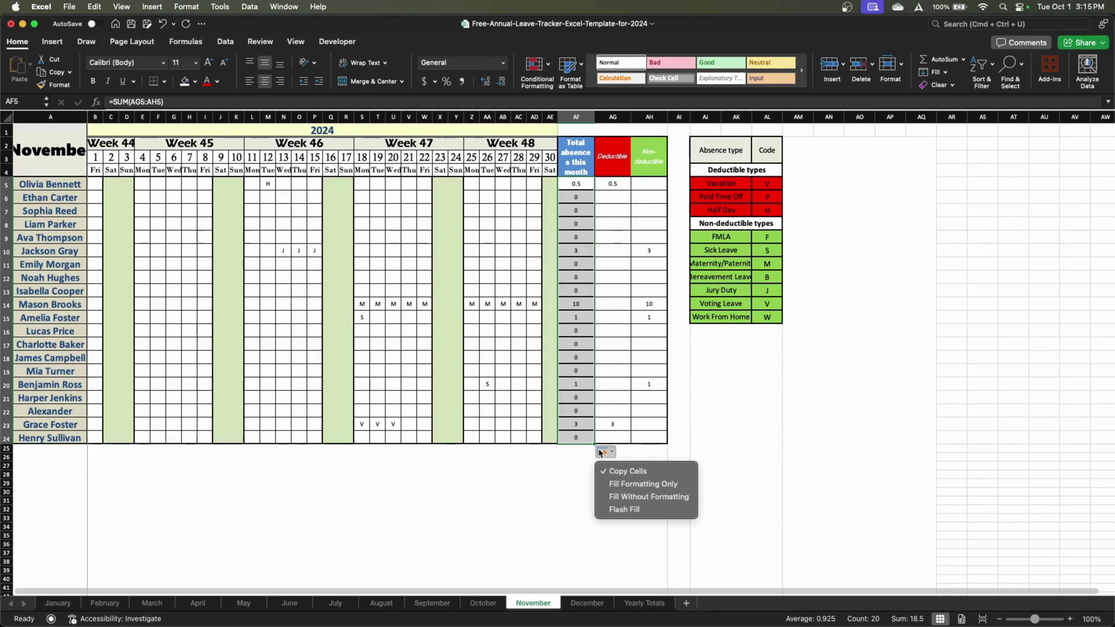
left_click(619, 494)
left_click(617, 384)
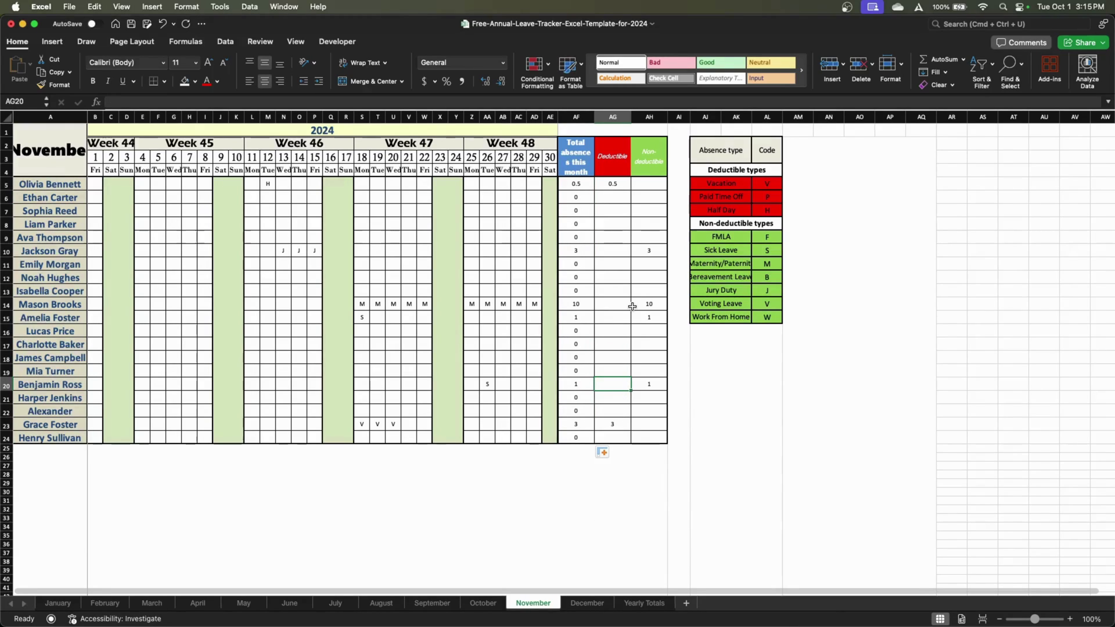
On Yearly Totals, enter 20 in B5 and fill it down to B24 without formatting
left_click(643, 604)
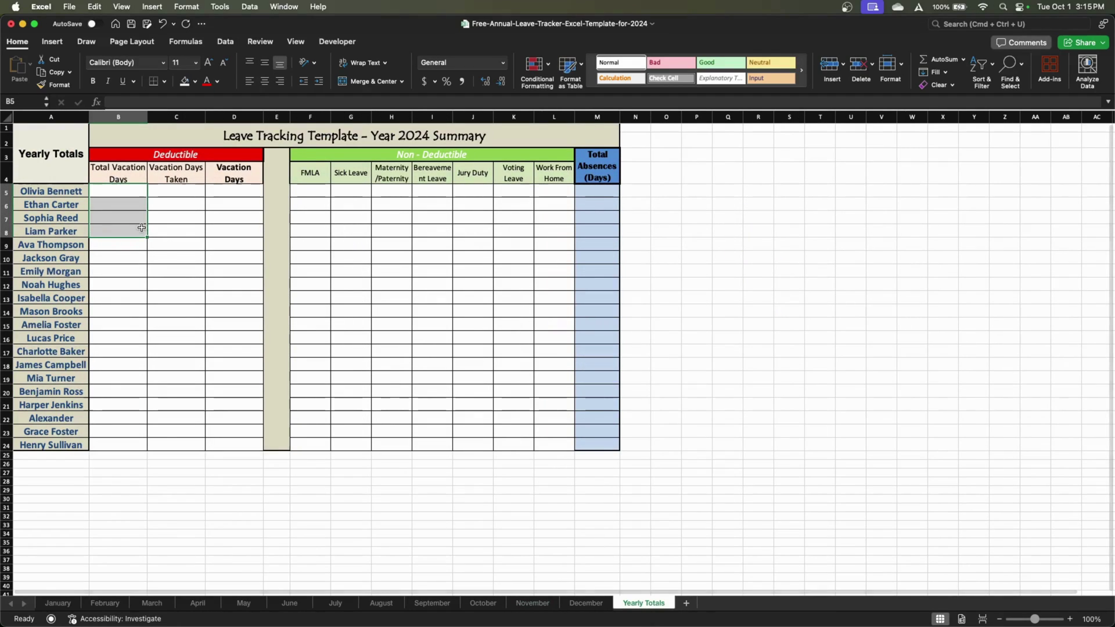
left_click(183, 237)
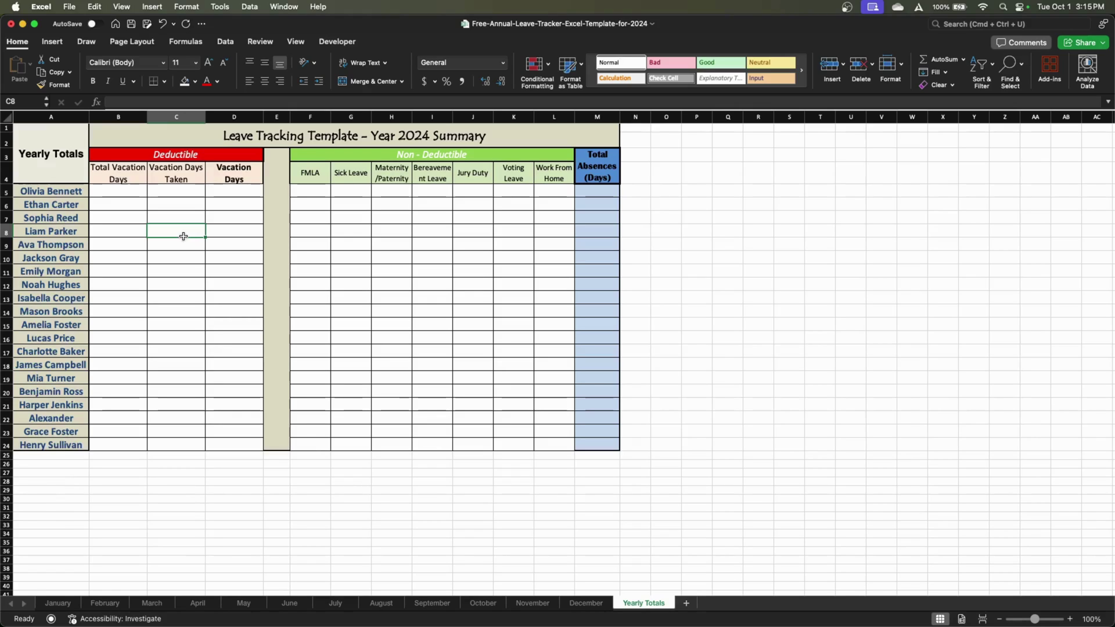
left_click(116, 192)
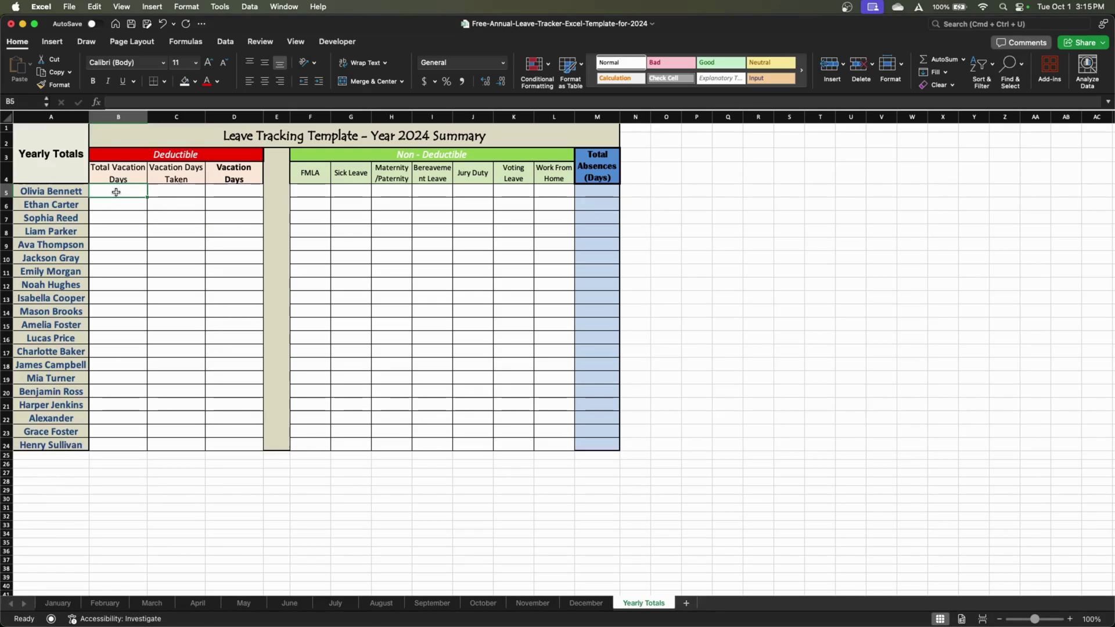
type("20")
key("ctrl+Return")
left_click_drag(147, 197, 132, 451)
left_click(158, 463)
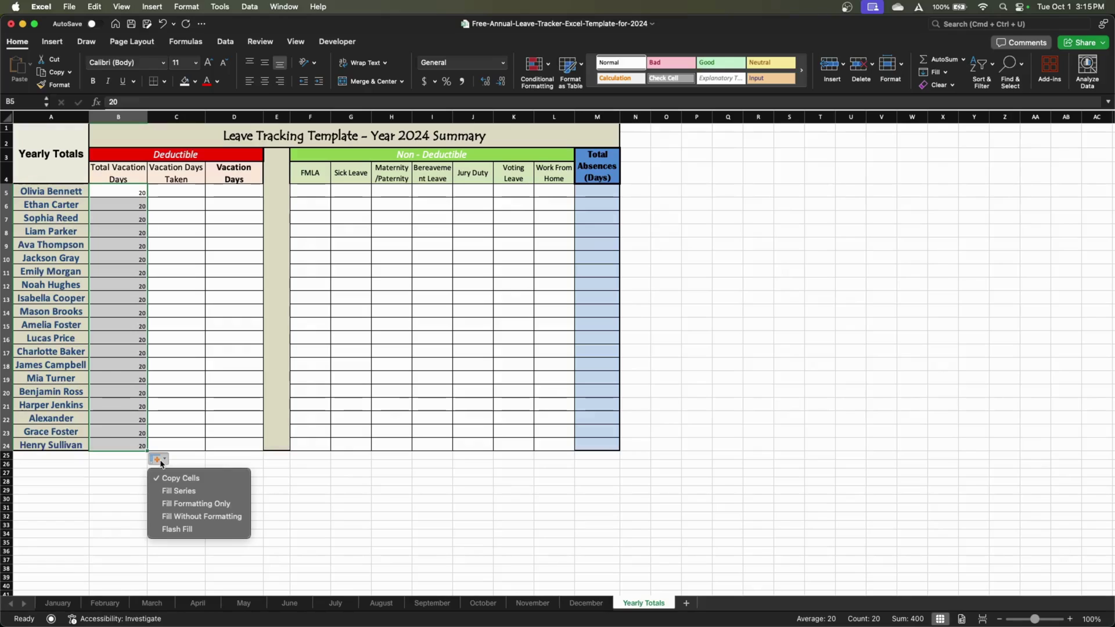
left_click(183, 517)
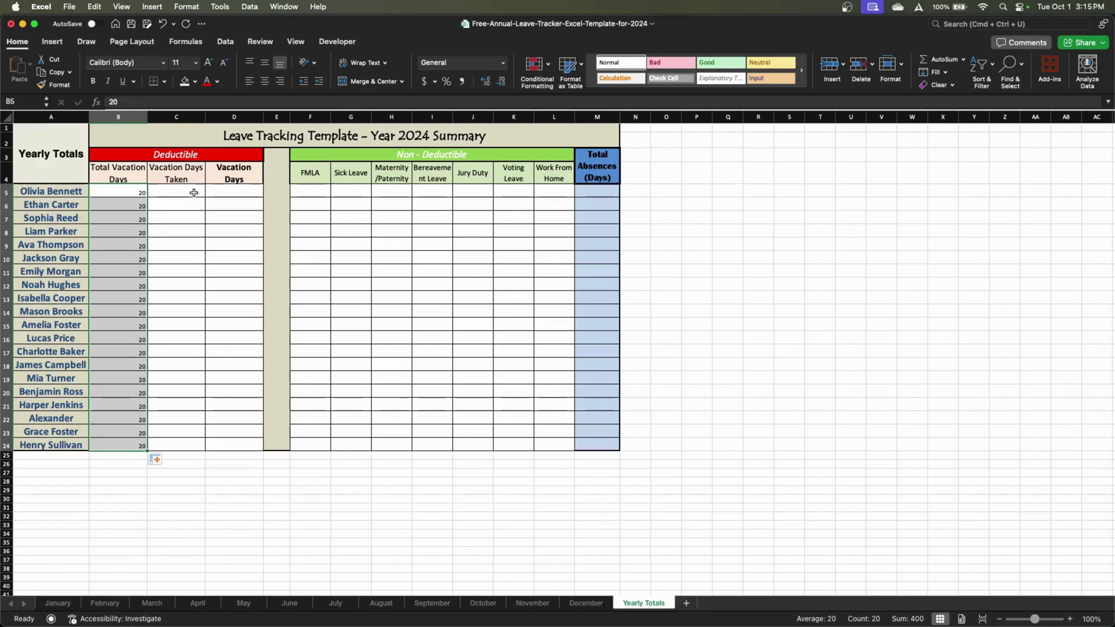
left_click_drag(176, 353, 186, 279)
left_click(177, 245)
left_click(168, 191)
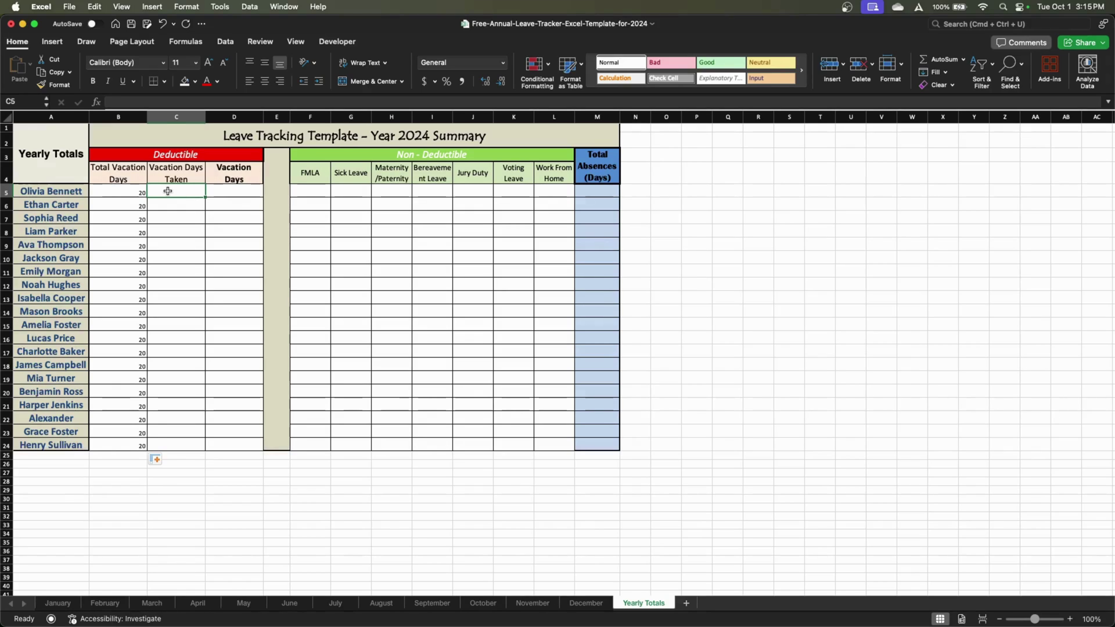
In C5, start a formula adding the January through June deductible-days cells
type("=")
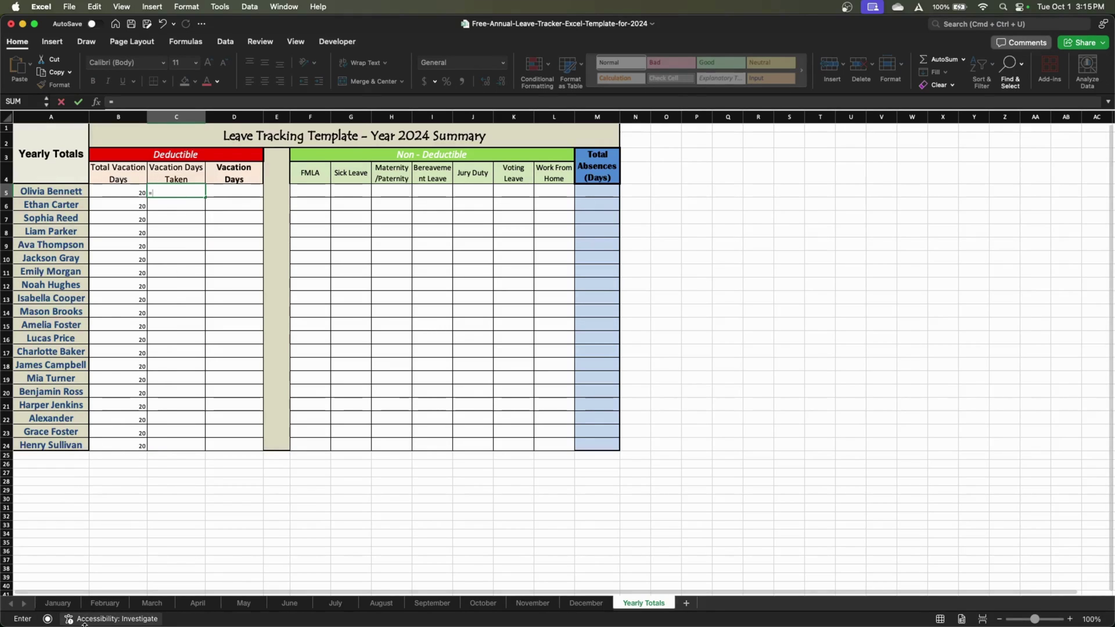
left_click(58, 603)
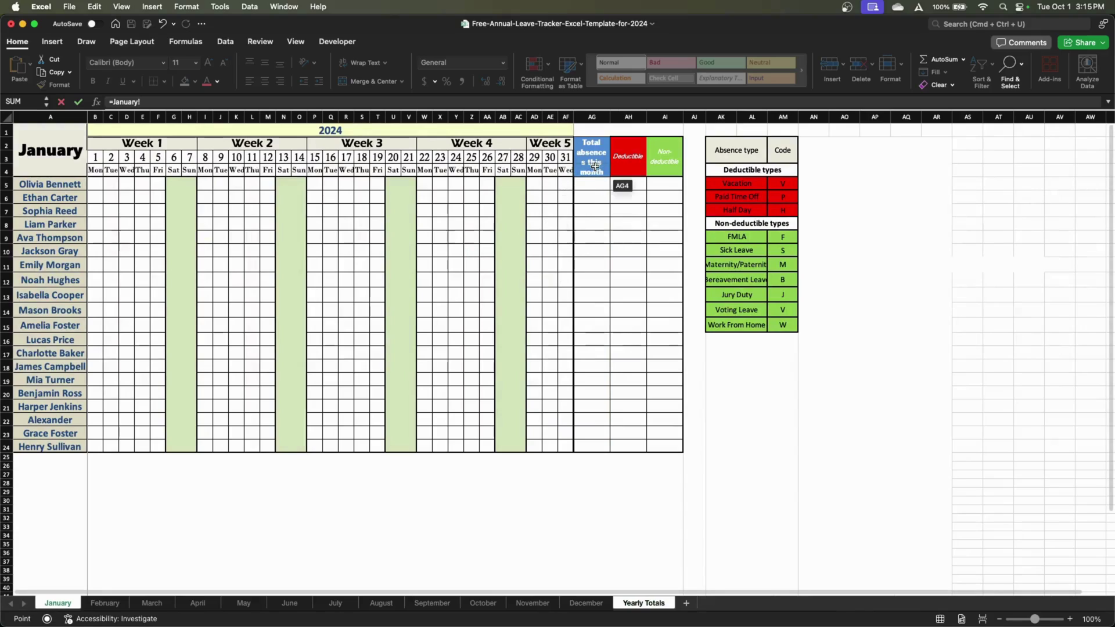
left_click(615, 184)
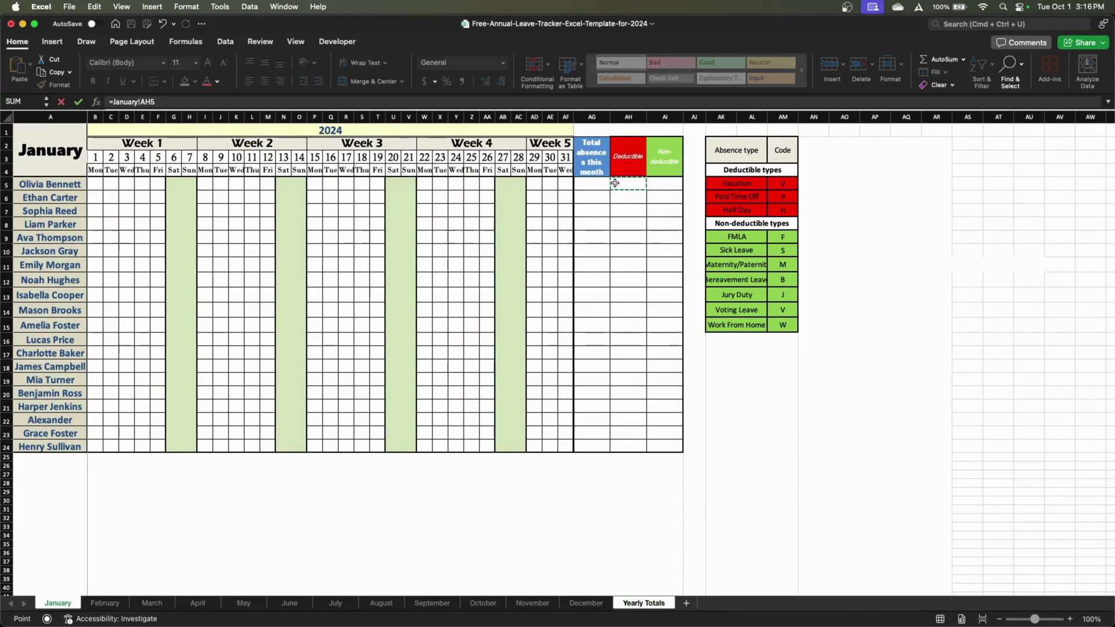
mouse_move(615, 183)
left_mouse_down()
mouse_move(812, 229)
mouse_move(778, 151)
mouse_move(616, 194)
left_mouse_up()
type("+")
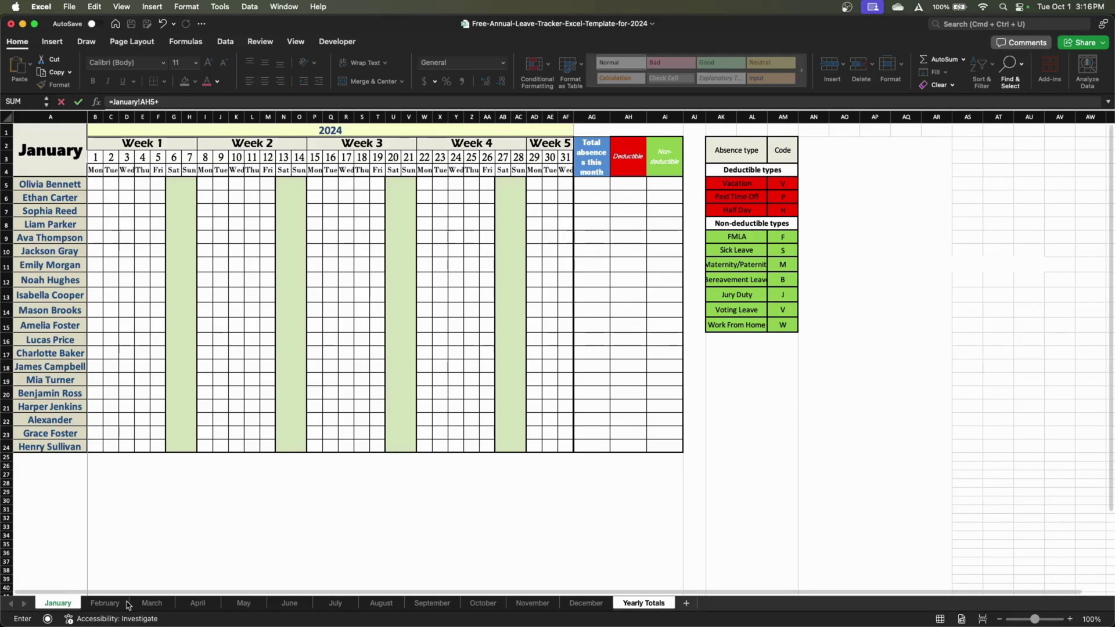
left_click(128, 605)
left_click(543, 184)
type("+")
left_click(153, 603)
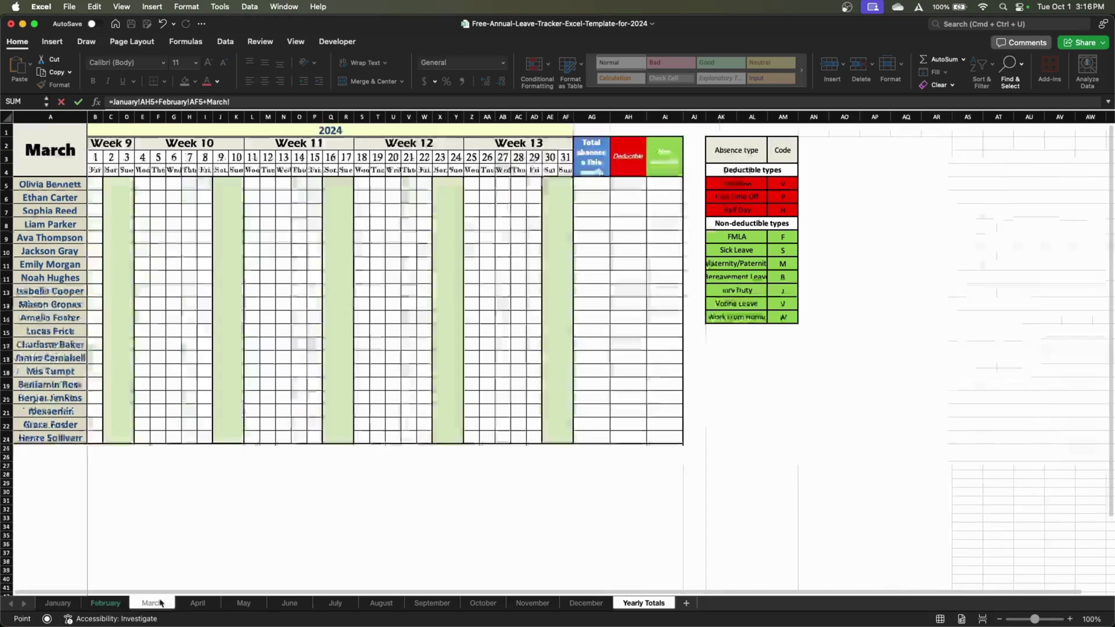
left_click(628, 182)
type("+")
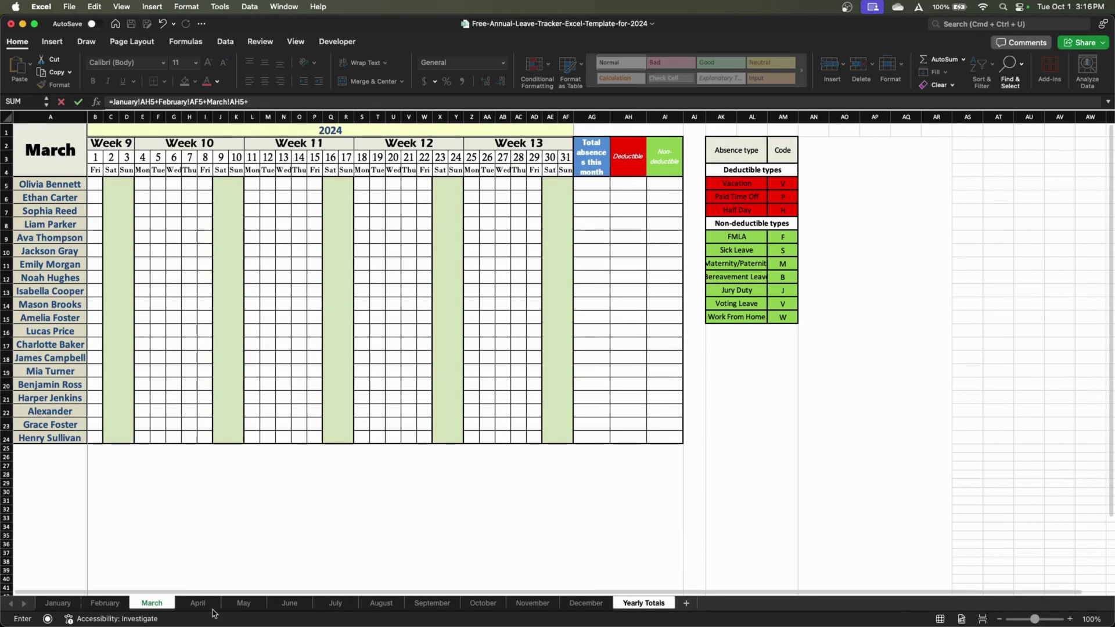
left_click(199, 604)
left_click(426, 187)
type("+")
left_click(244, 603)
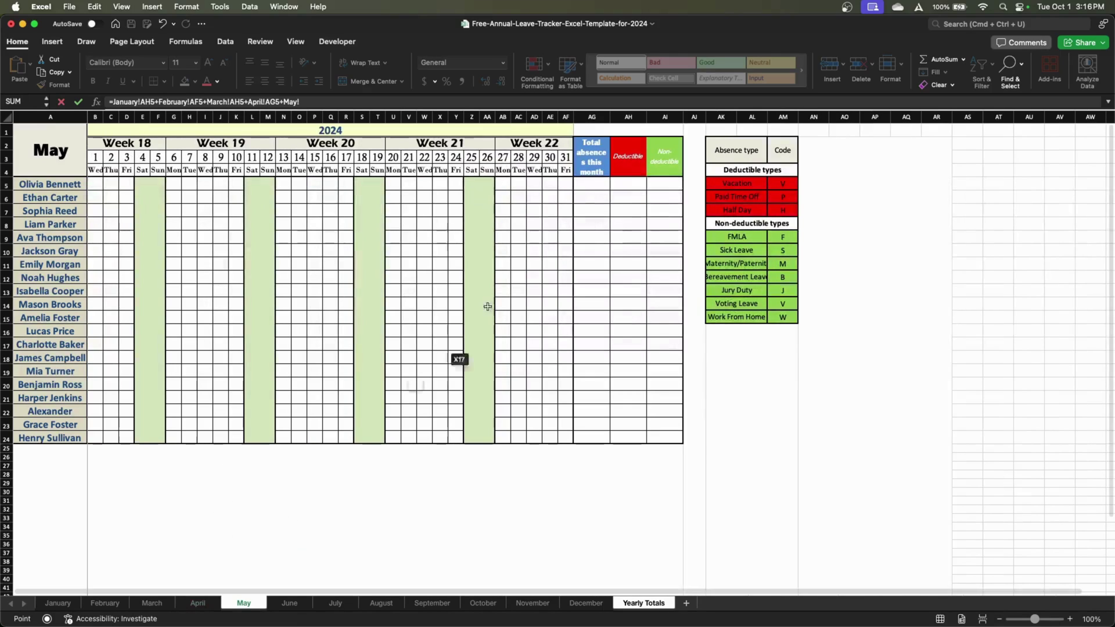
left_click(631, 188)
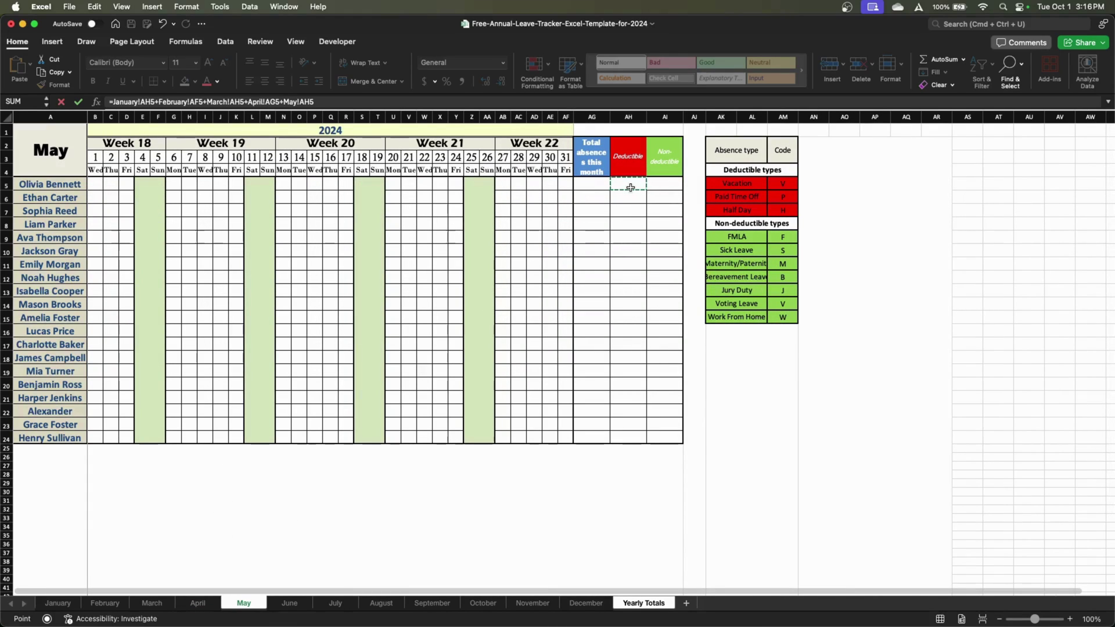
type("+")
left_click(285, 603)
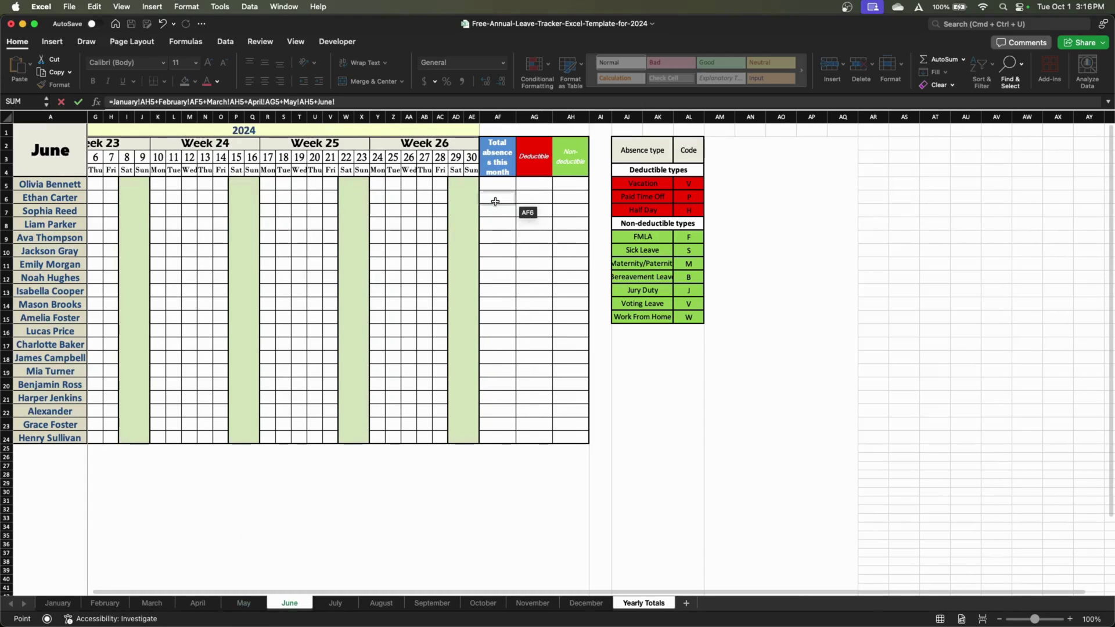
left_click(528, 185)
Add July through December deductible days to the formula and commit it, showing 0.5
type("+")
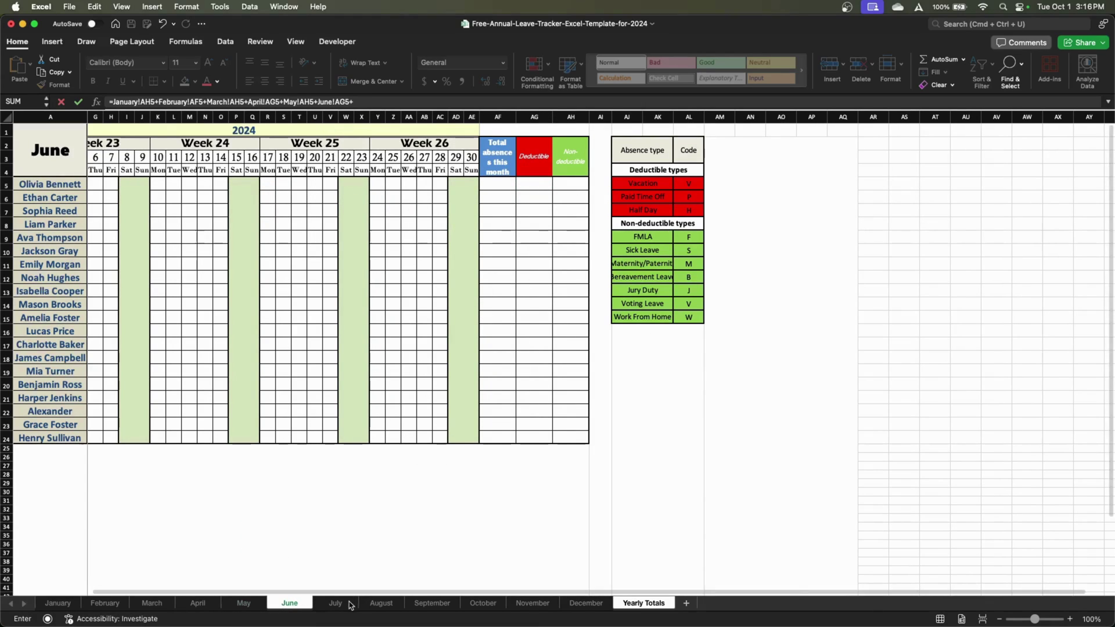
left_click(336, 603)
left_click(629, 185)
type("+")
left_click(382, 603)
left_click(444, 182)
type("+August!AH5+")
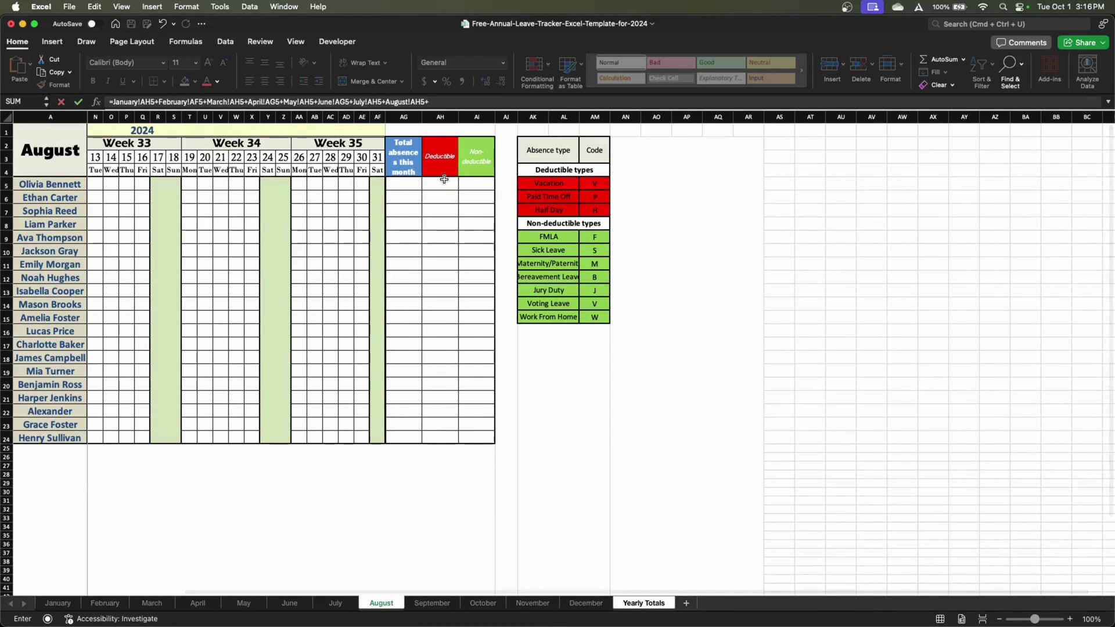
left_click(432, 603)
left_click(411, 182)
type("+")
left_click(494, 604)
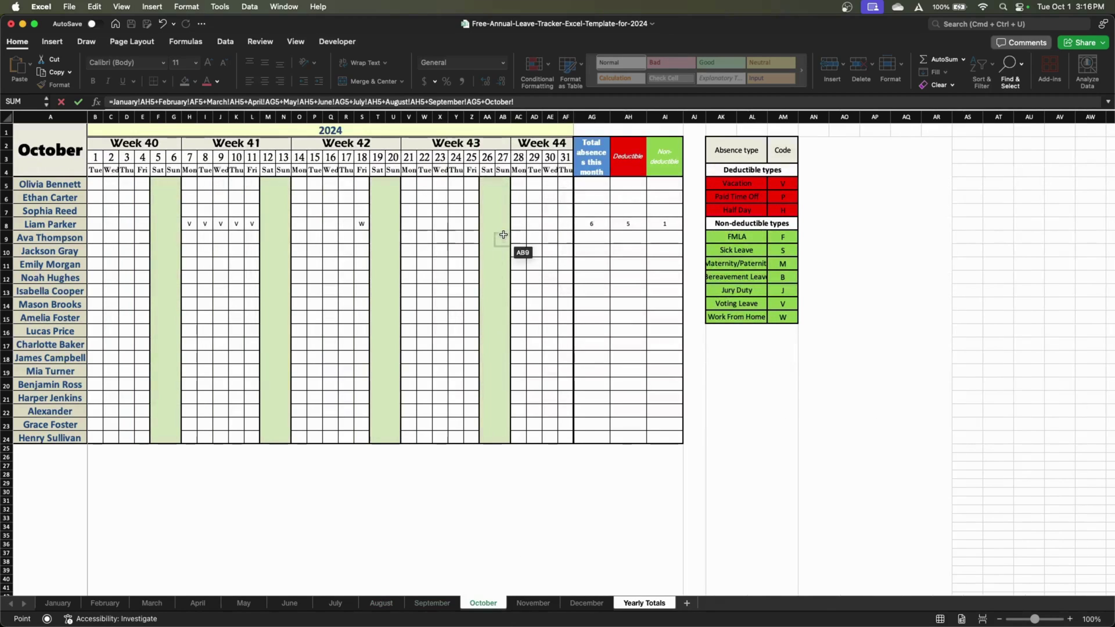
left_click(628, 183)
type("+")
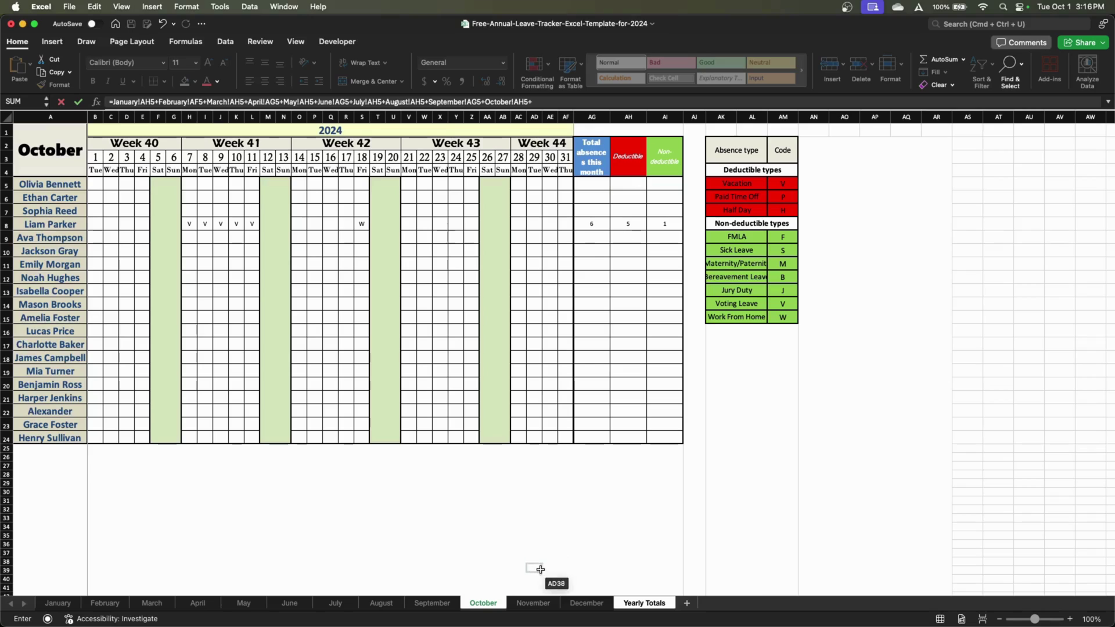
left_click(533, 603)
left_click(607, 184)
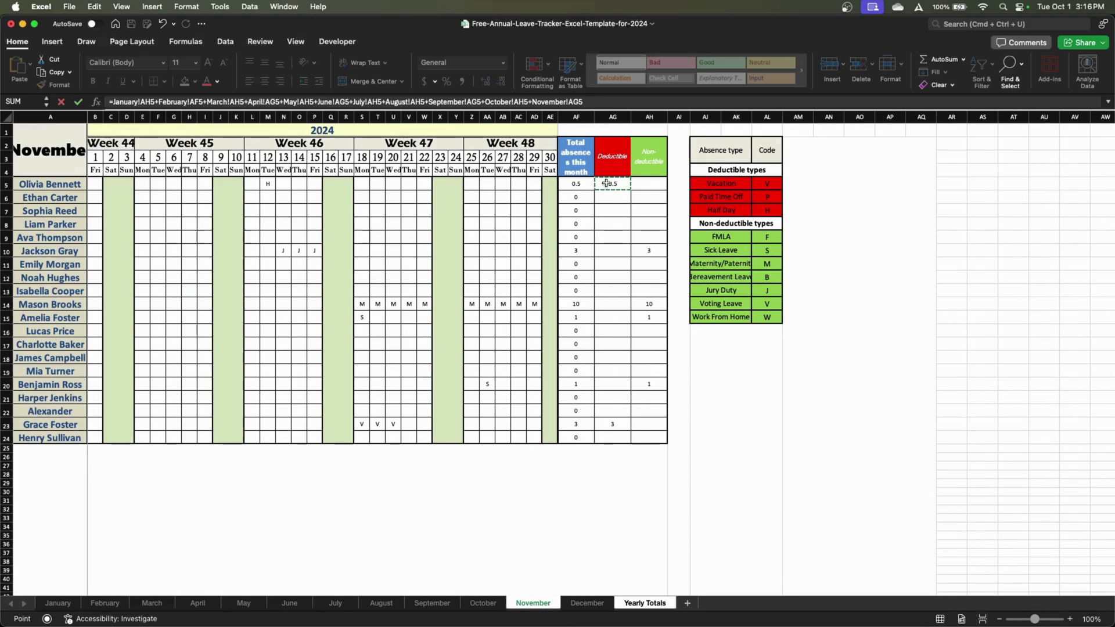
type("+")
left_click(586, 603)
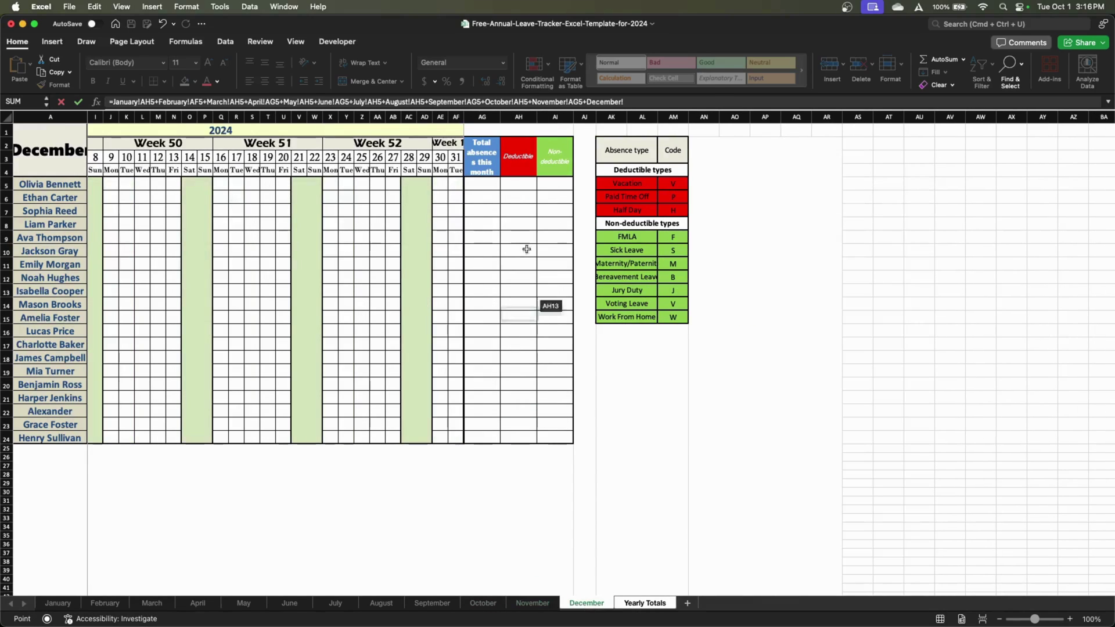
left_click(527, 183)
key("Return")
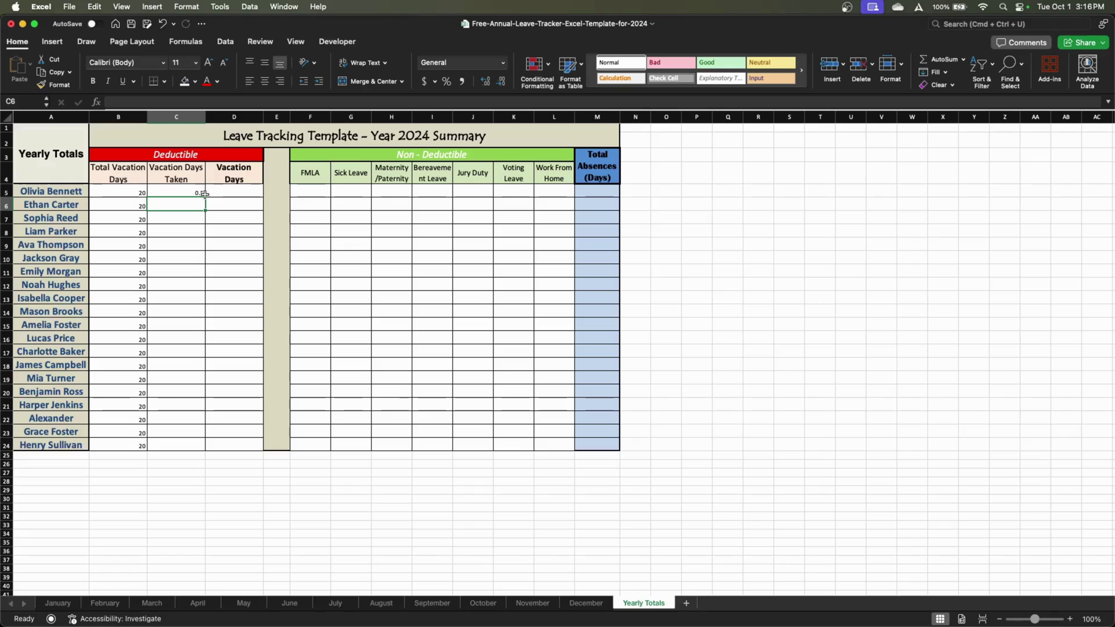
Make row 4 taller so the headers show, and enter =B5-C5 in D5
left_click(223, 194)
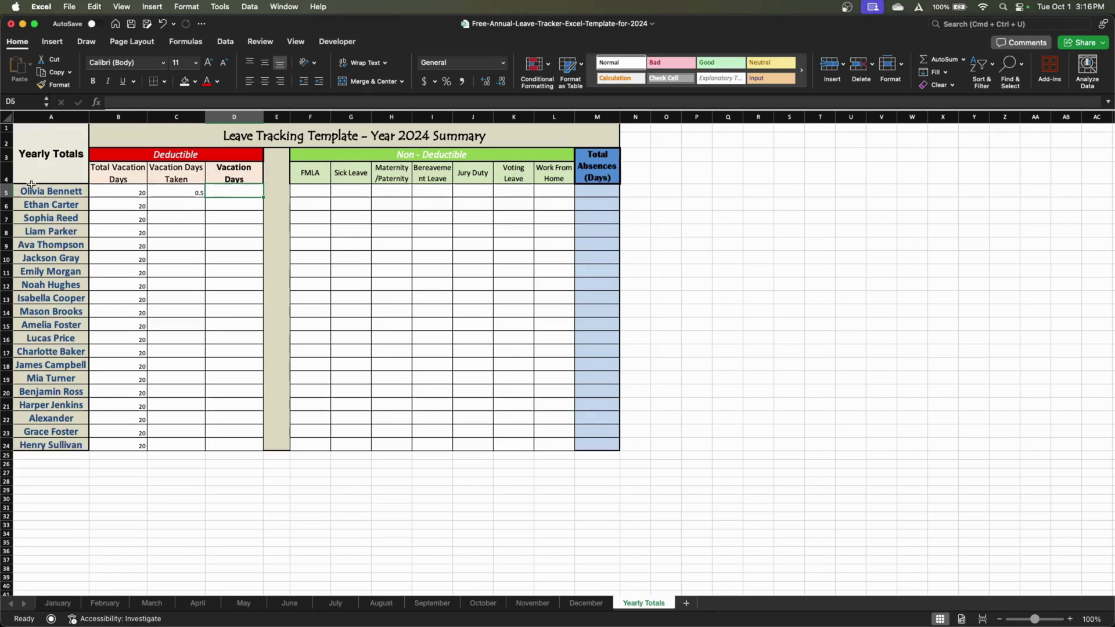
left_click_drag(6, 184, 6, 201)
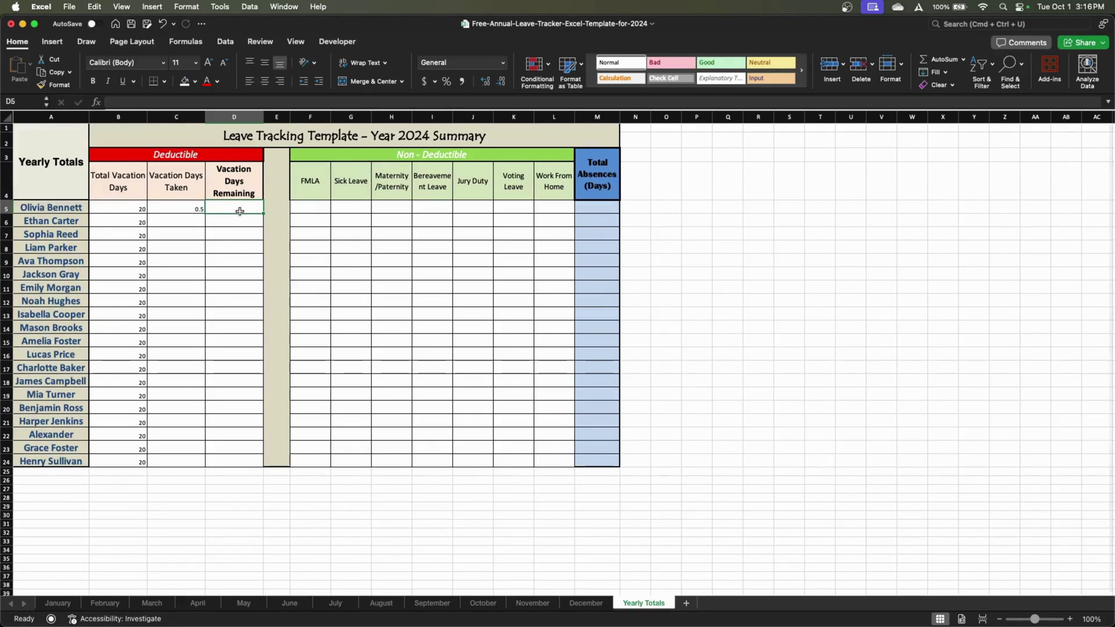
type("=")
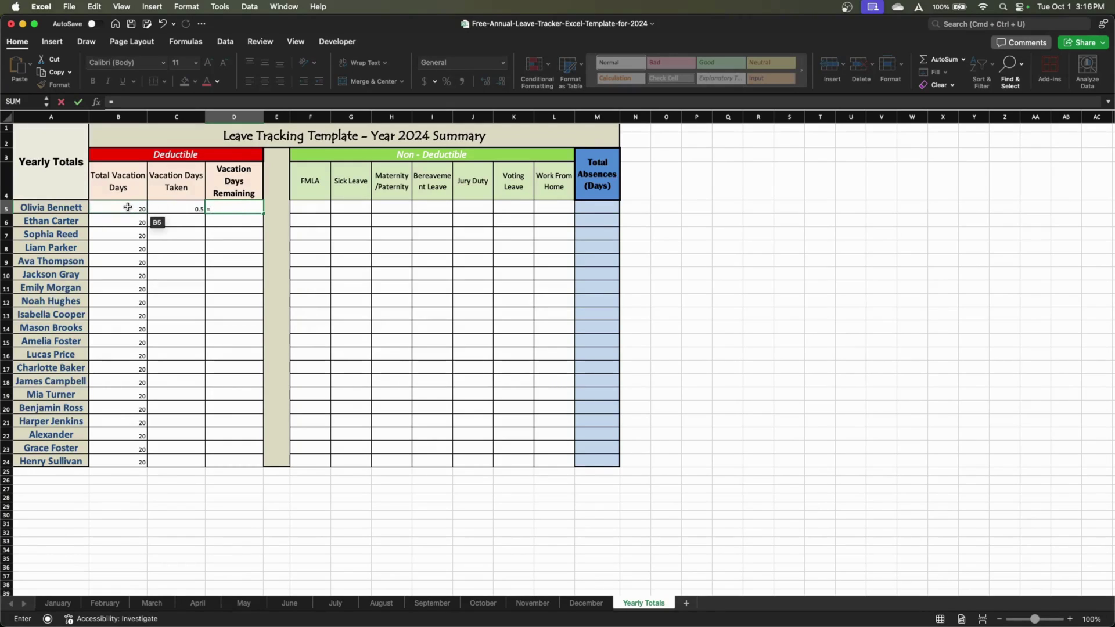
left_click(128, 207)
type("-")
left_click(169, 208)
key("Return")
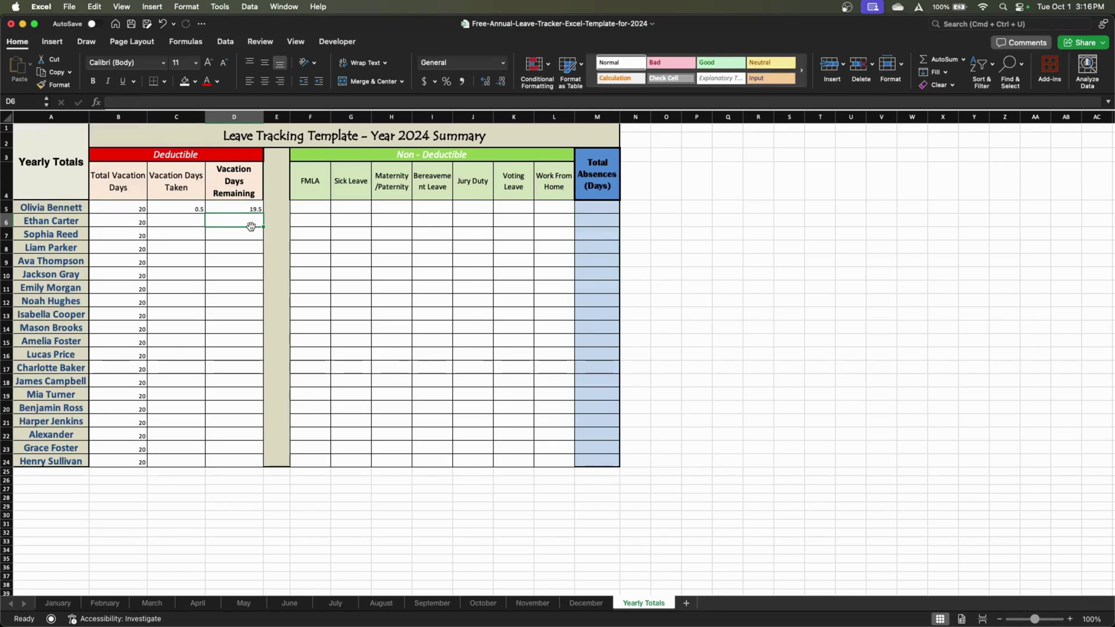
Fill the Vacation Days Taken and Remaining formulas down to row 24
left_click(201, 211)
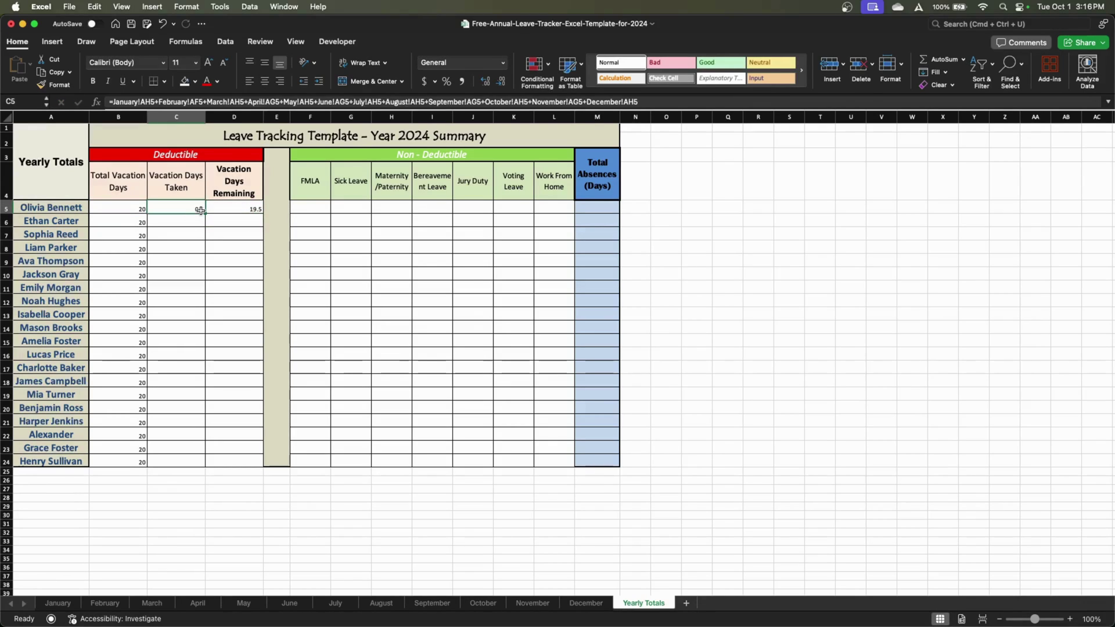
left_click_drag(207, 213, 199, 462)
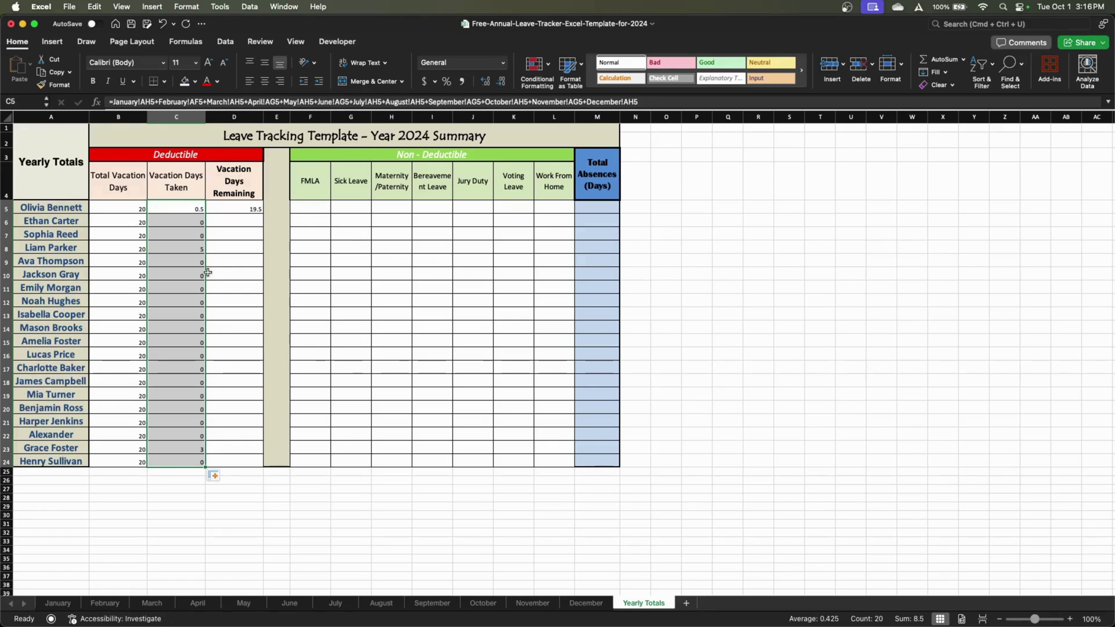
left_click(229, 209)
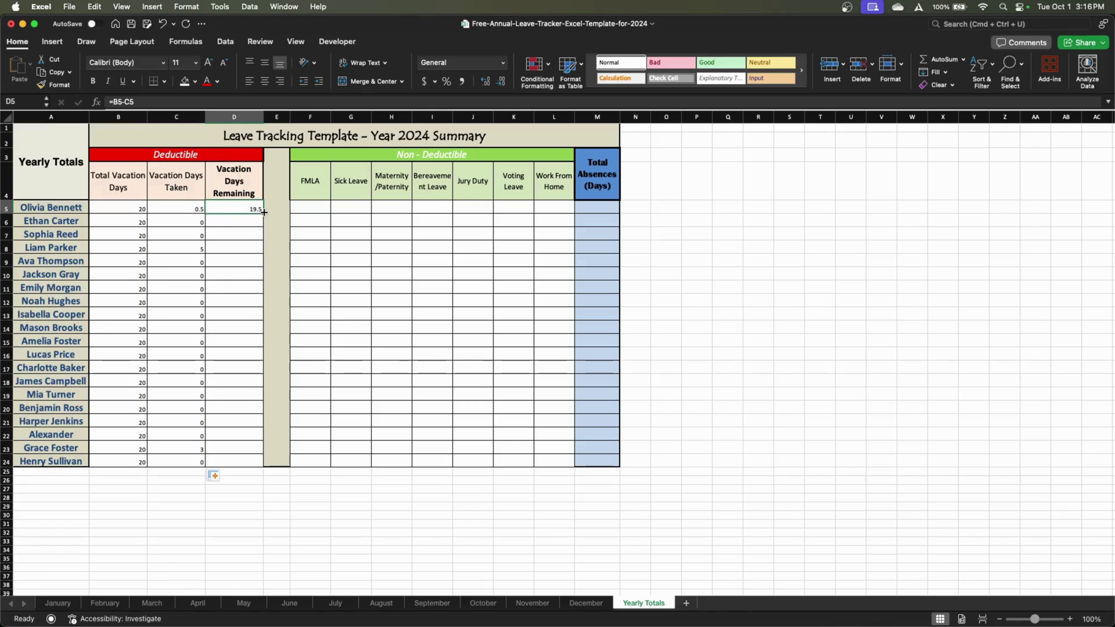
left_click_drag(263, 214, 257, 459)
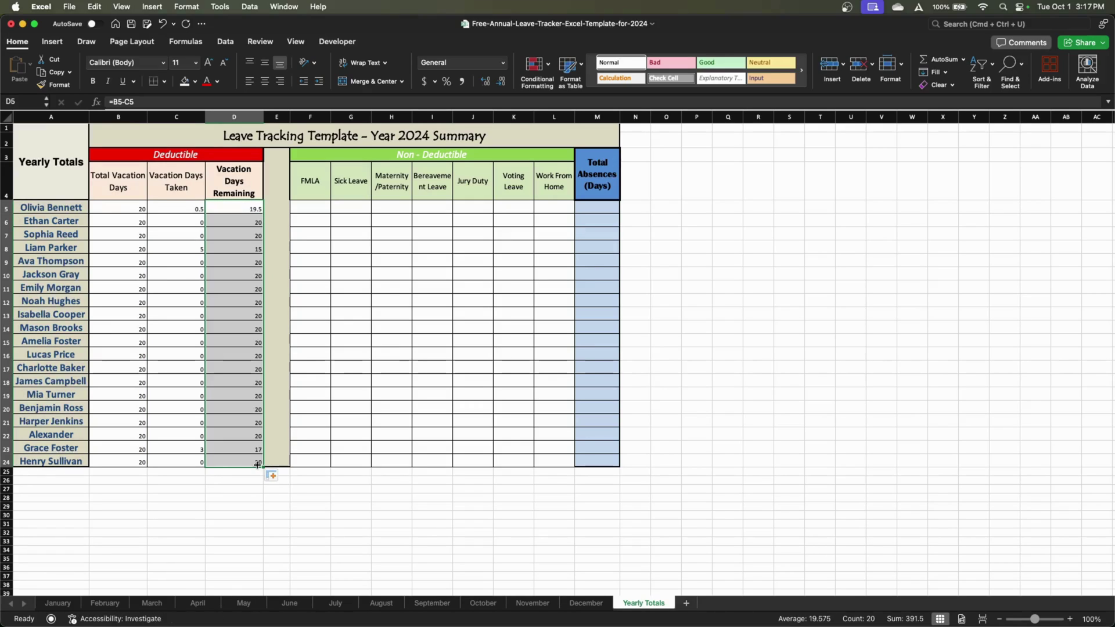
left_click(238, 439)
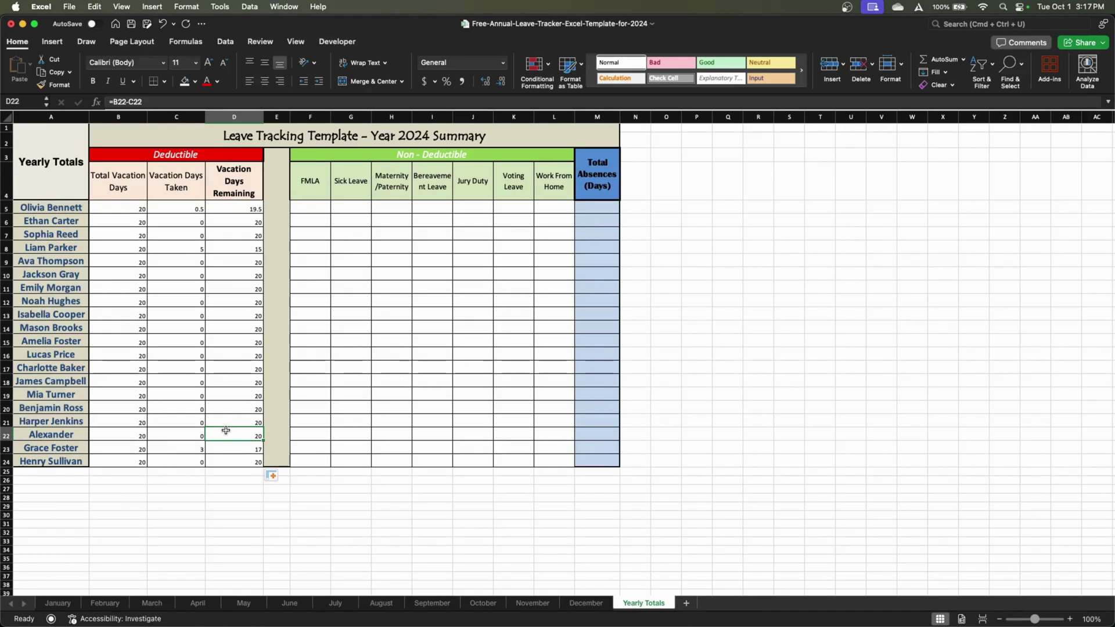
Compare November's 3 vacation days with Yearly Totals' 3 taken and 17 remaining
left_click(232, 250)
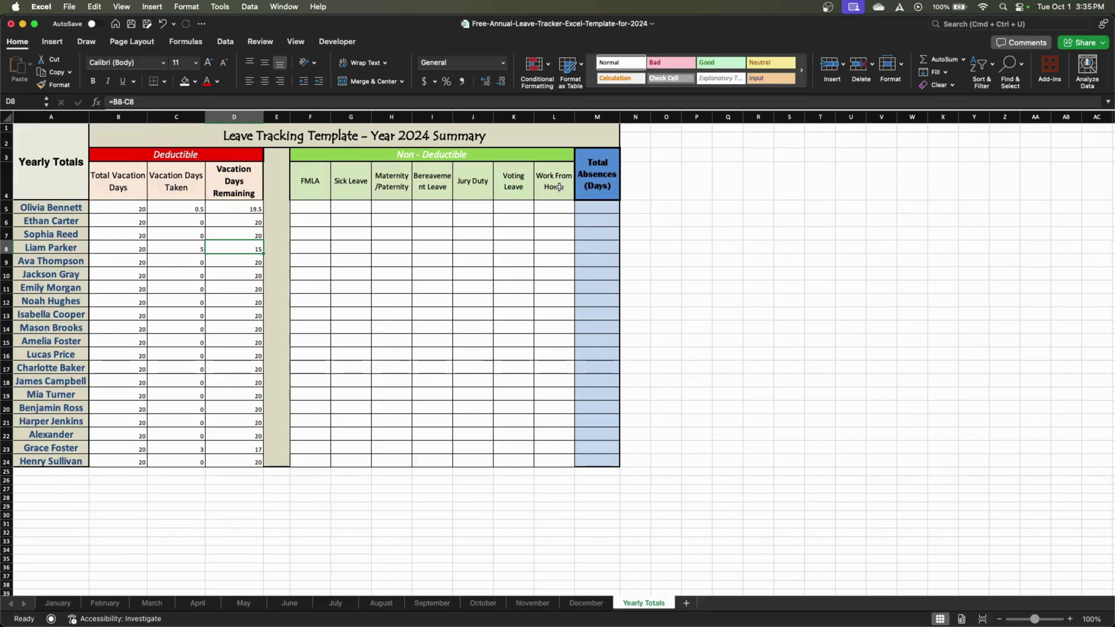
left_click(533, 603)
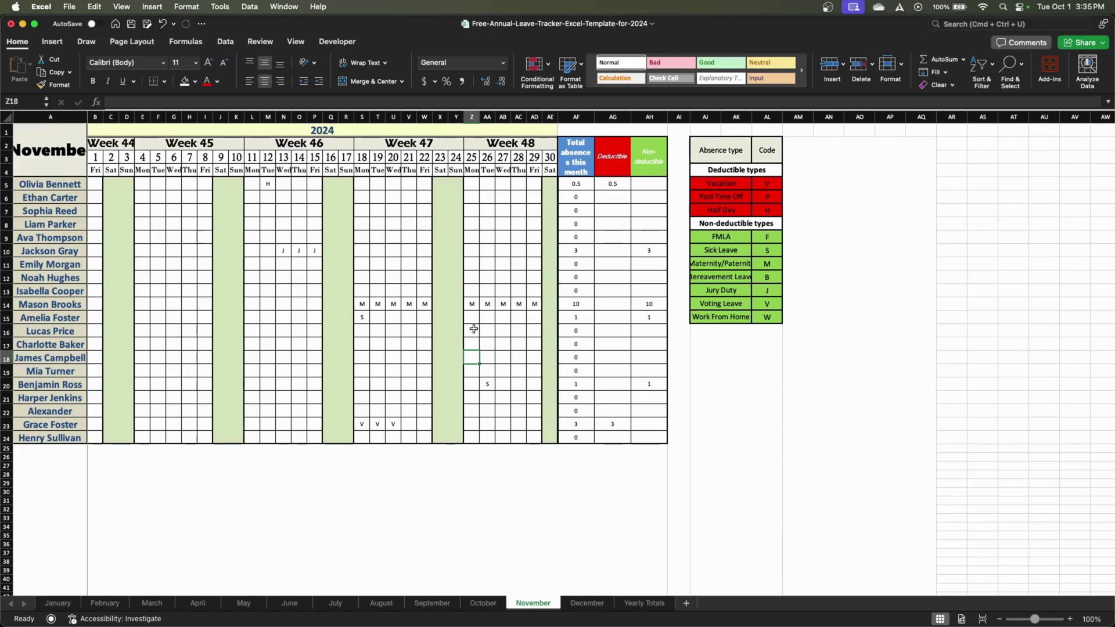
left_click(644, 603)
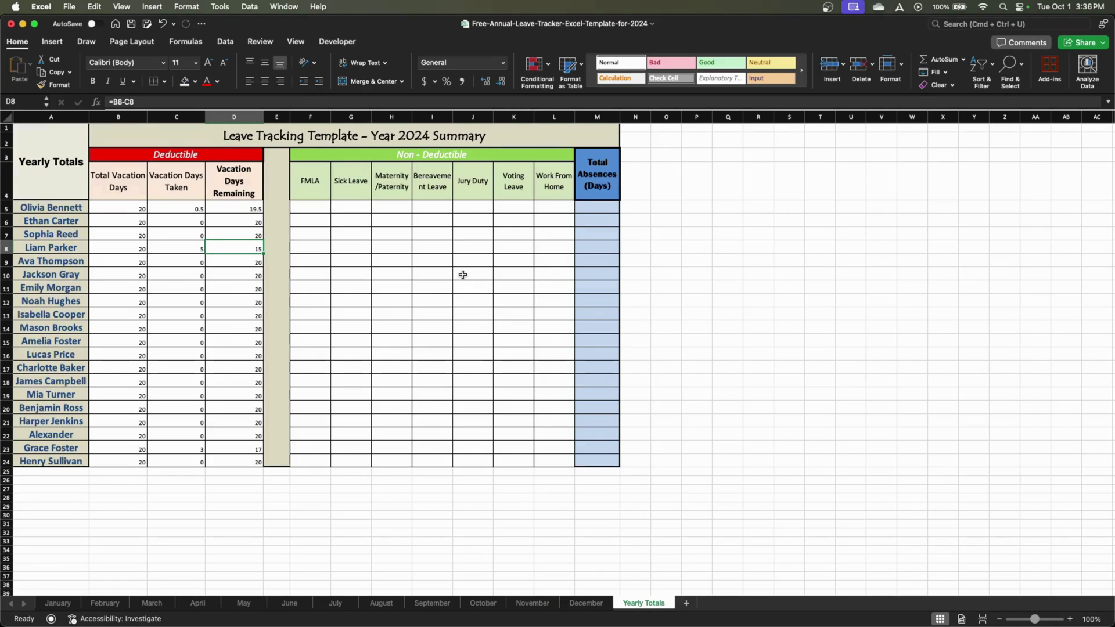
In G15, start a COUNTIF of "S" codes over October's row 15 (B15:AF15)
left_click(351, 341)
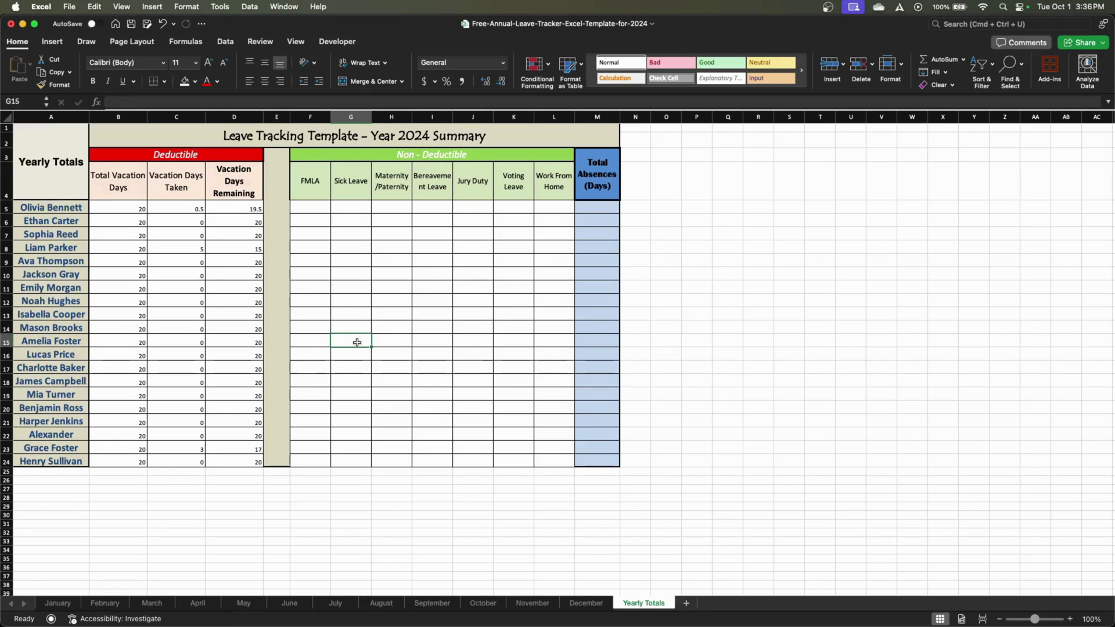
type("=countif")
key("Tab")
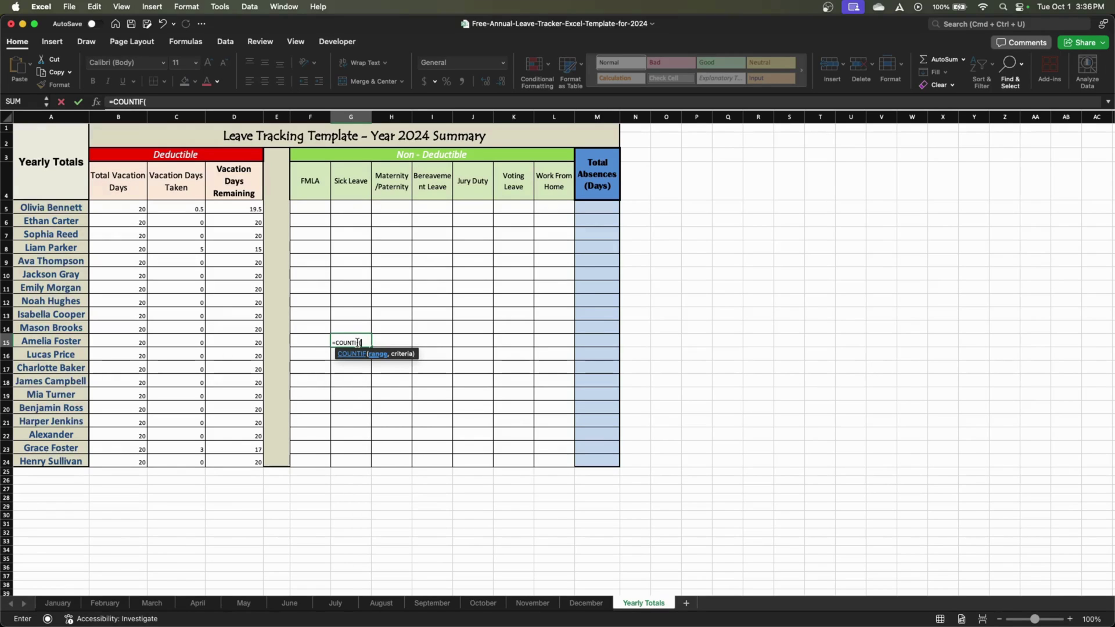
left_click(482, 603)
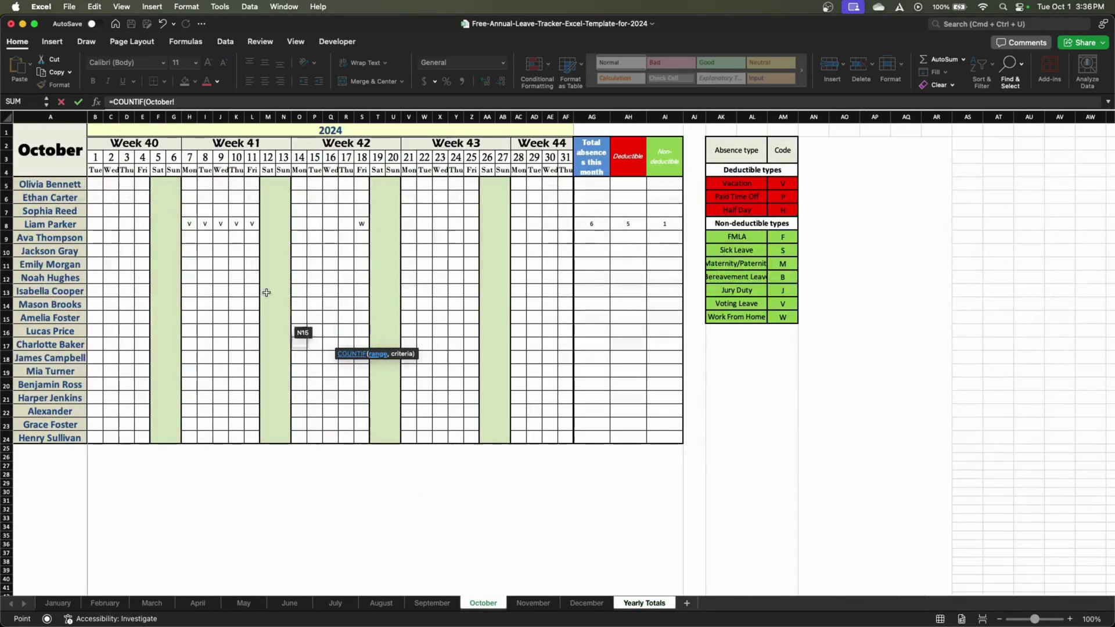
left_click_drag(95, 317, 564, 320)
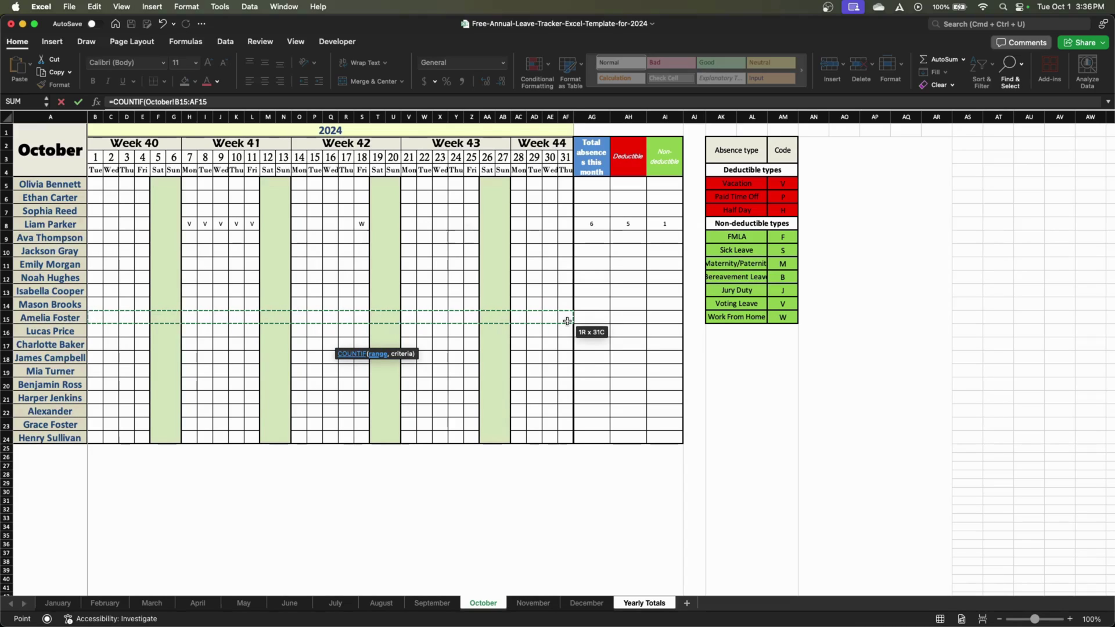
type(",")
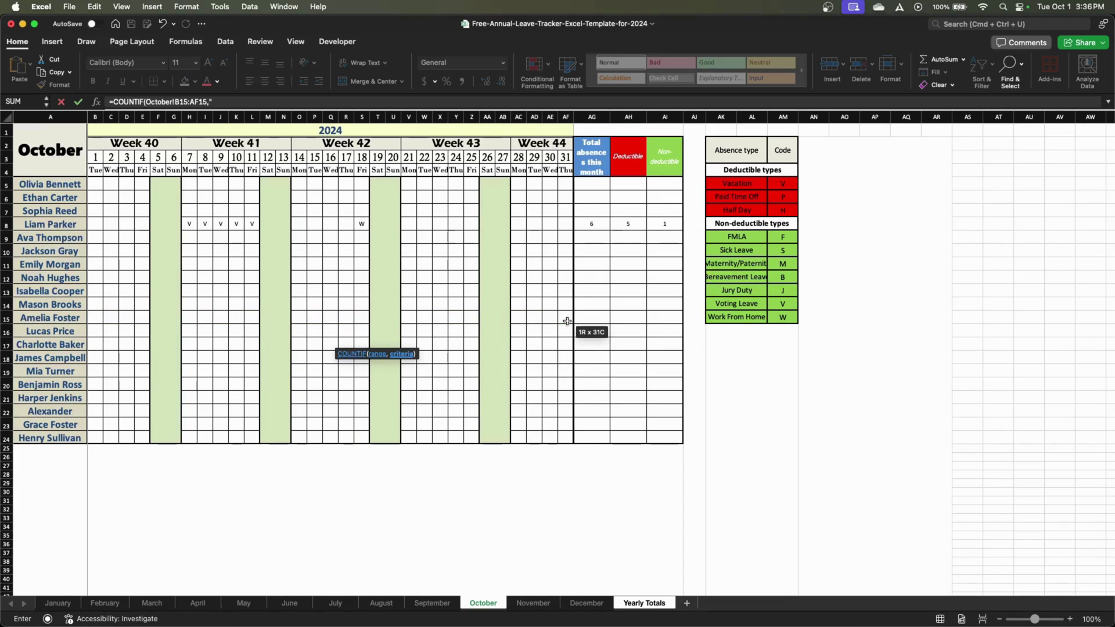
type("\"S\")+")
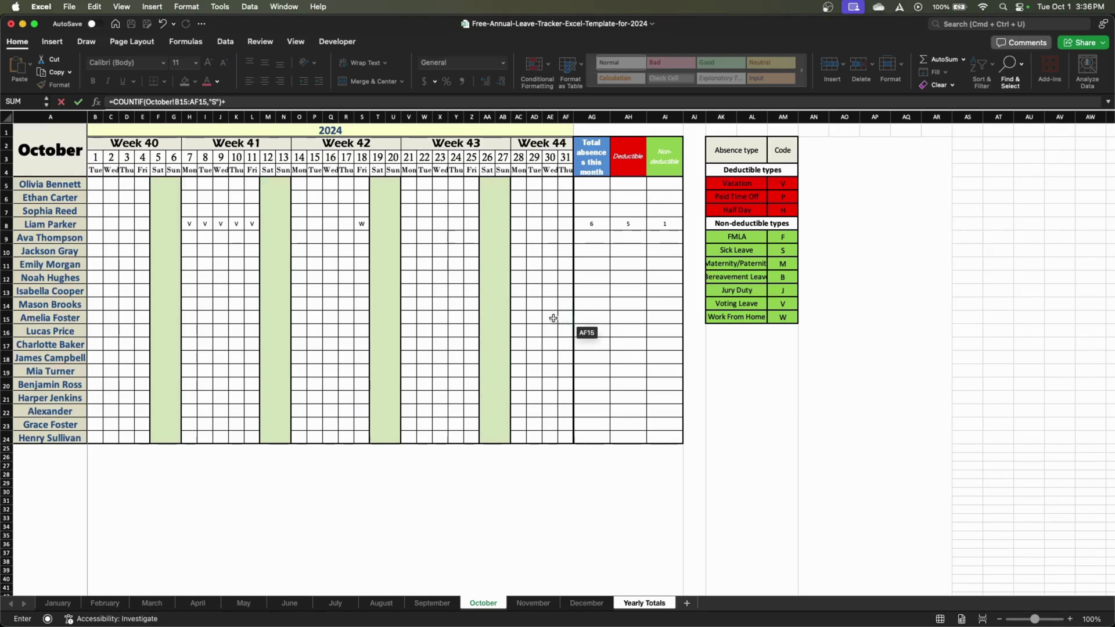
Add COUNTIFs of "S" over November B15:AD15 and December C15:AF15, giving 3
left_click(532, 603)
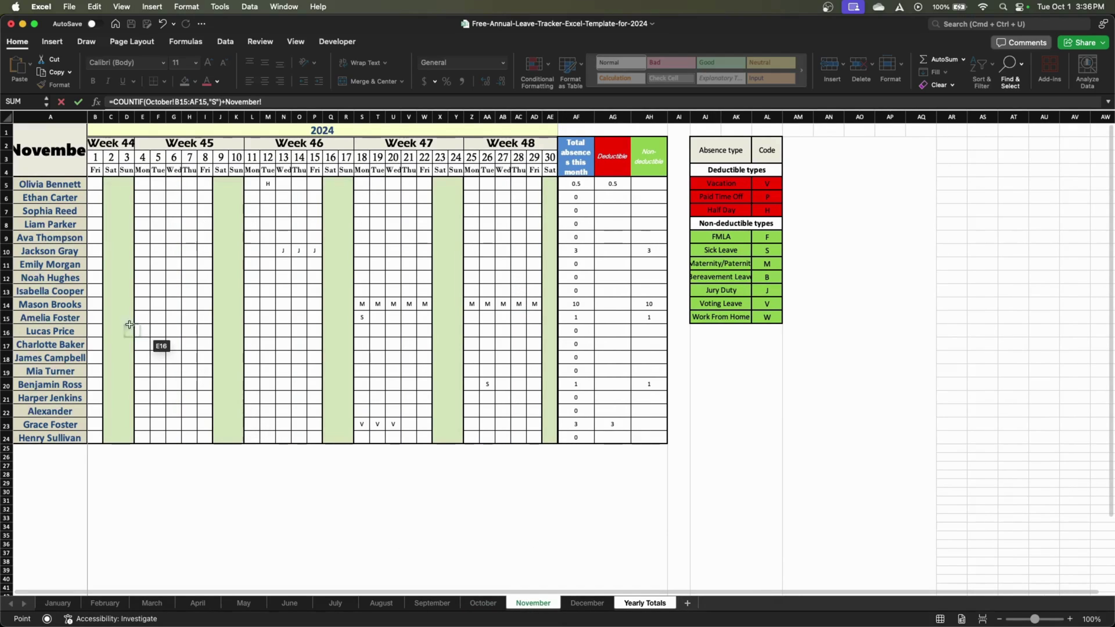
left_click_drag(96, 317, 536, 322)
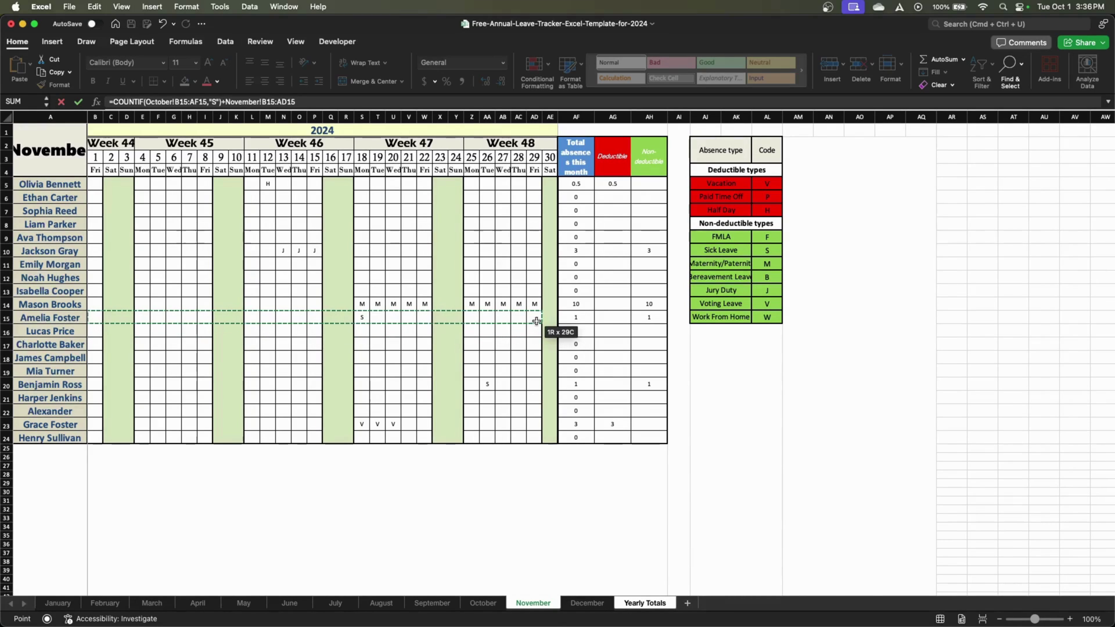
left_click(227, 103)
type("COUNTIF(")
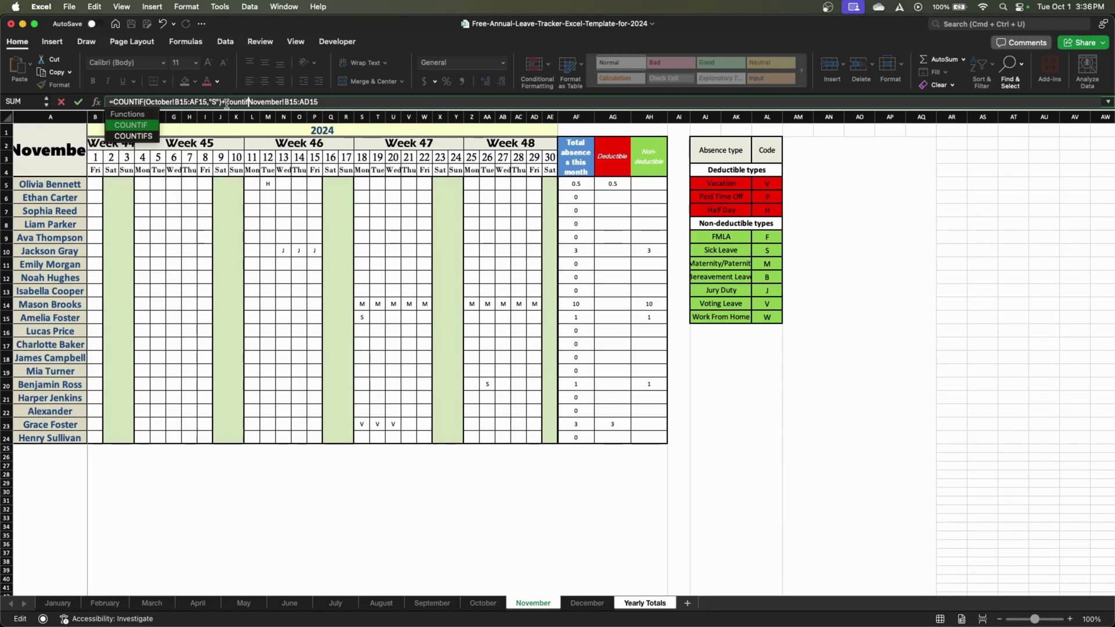
type(",\"S\")")
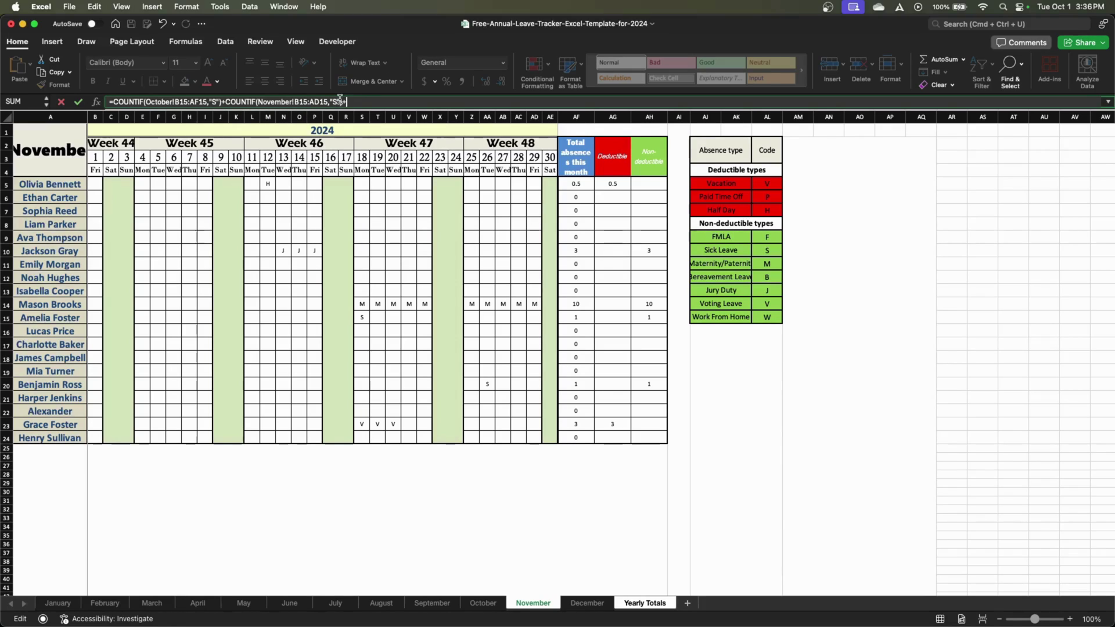
type("+Coun")
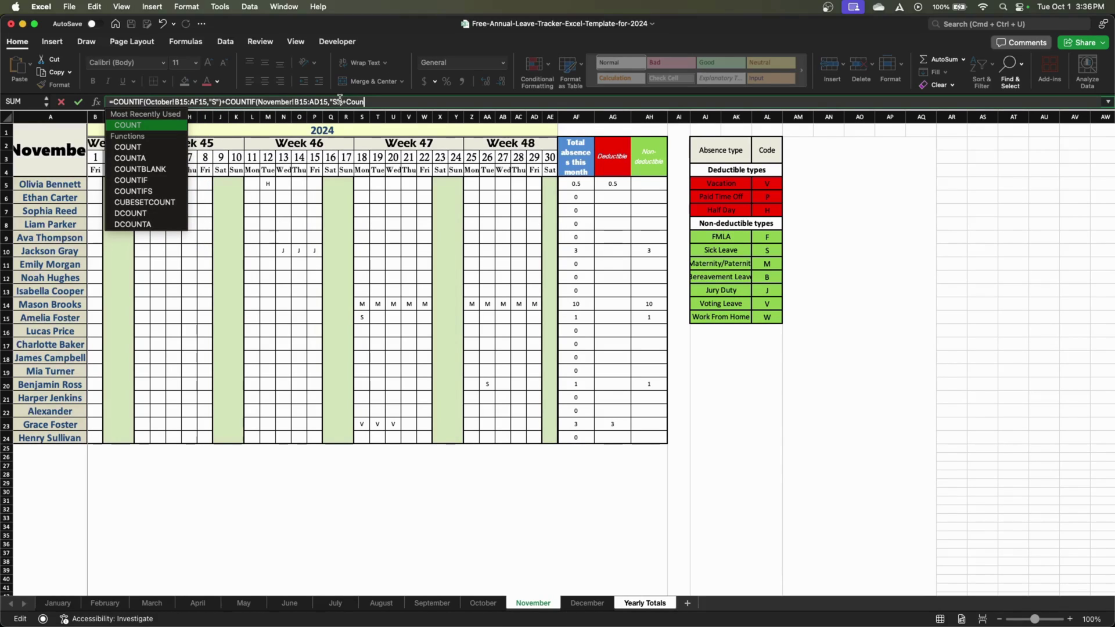
type("tif")
key("Tab")
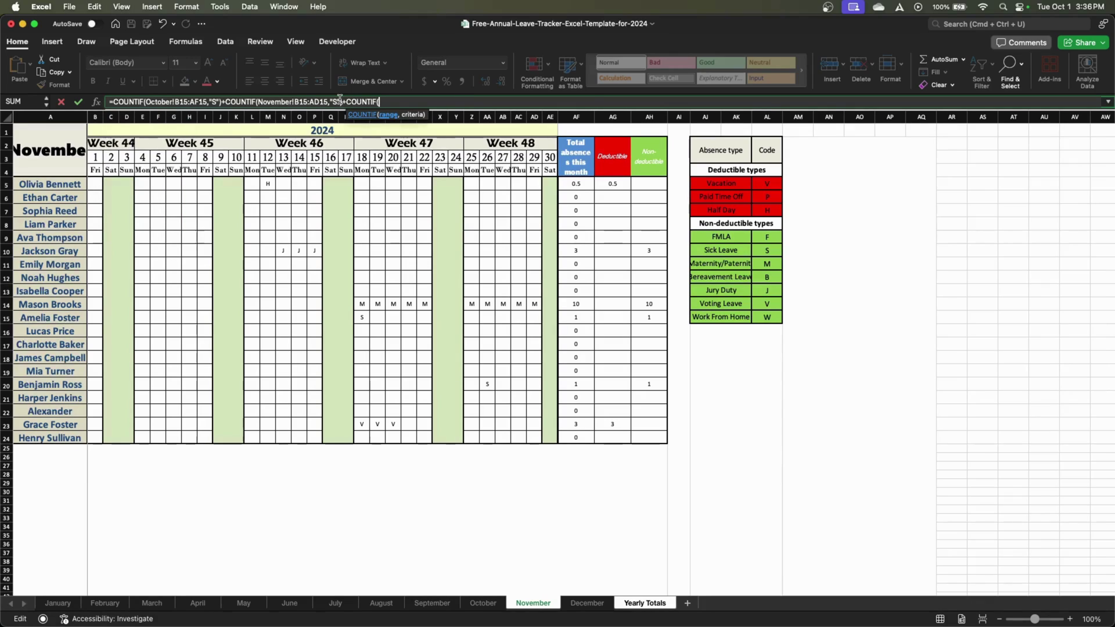
left_click(587, 603)
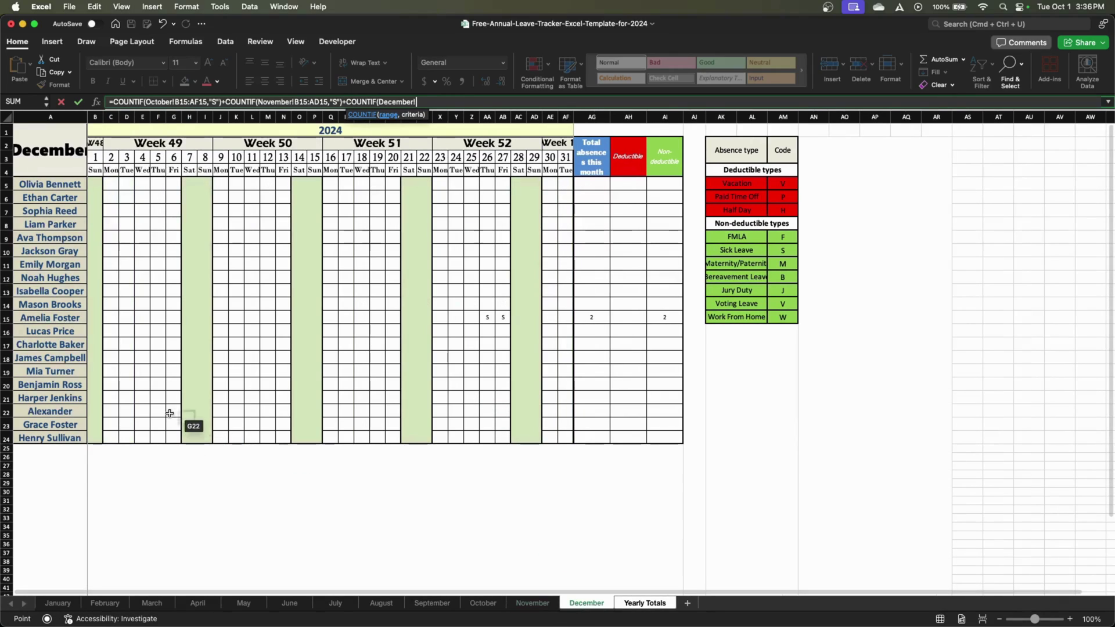
left_click_drag(104, 320, 572, 318)
type(",\"S")
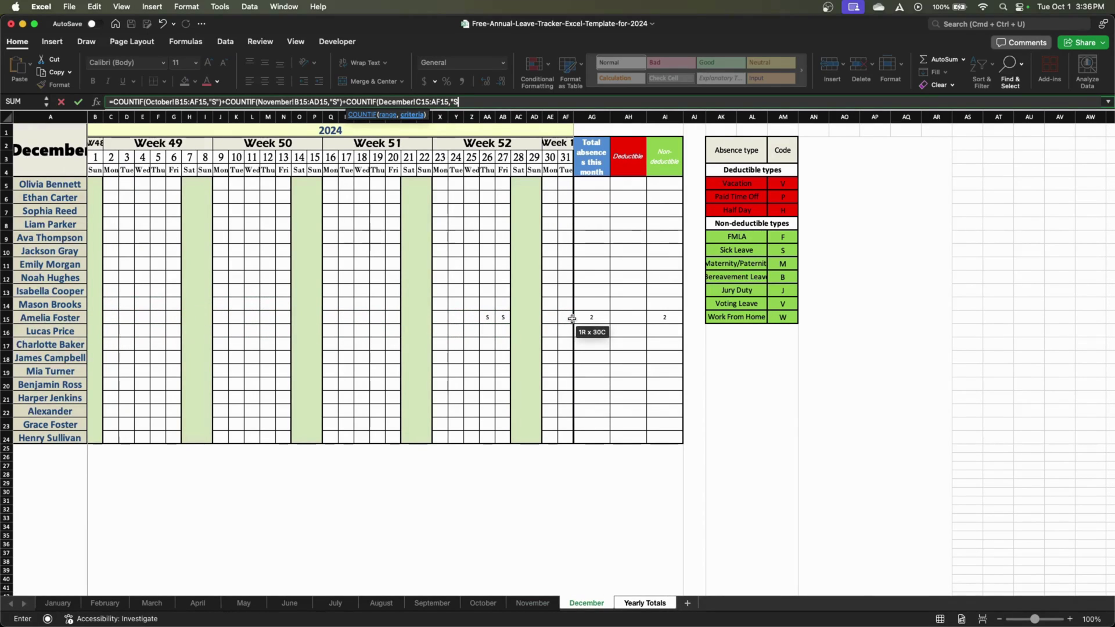
type("\")")
key("Return")
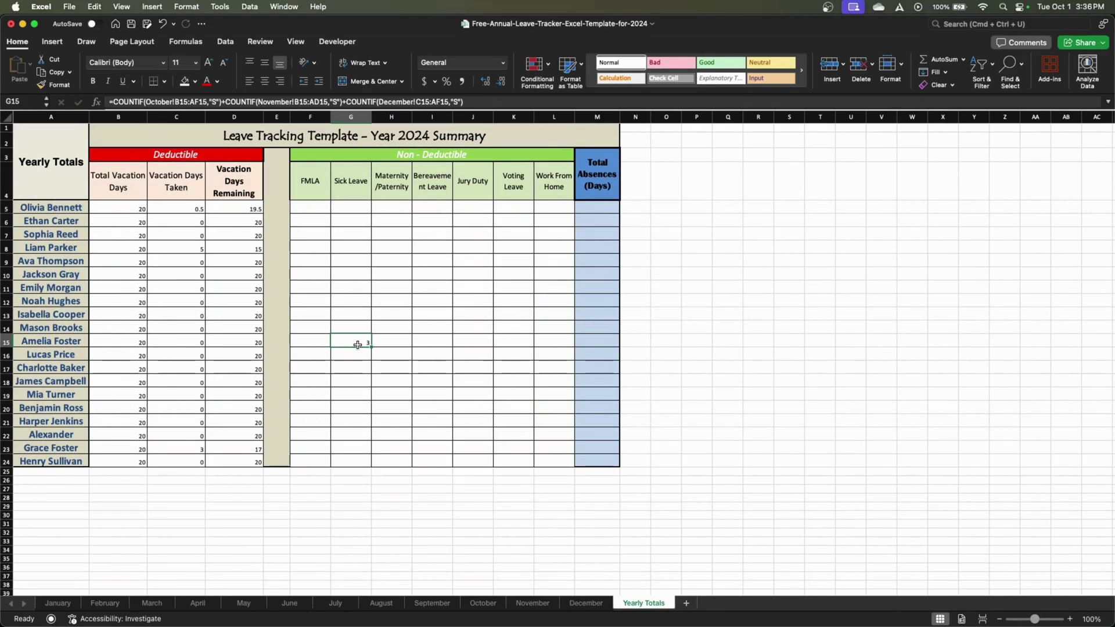
Verify row 15's sick-leave codes on the December, November and October sheets
left_click(584, 602)
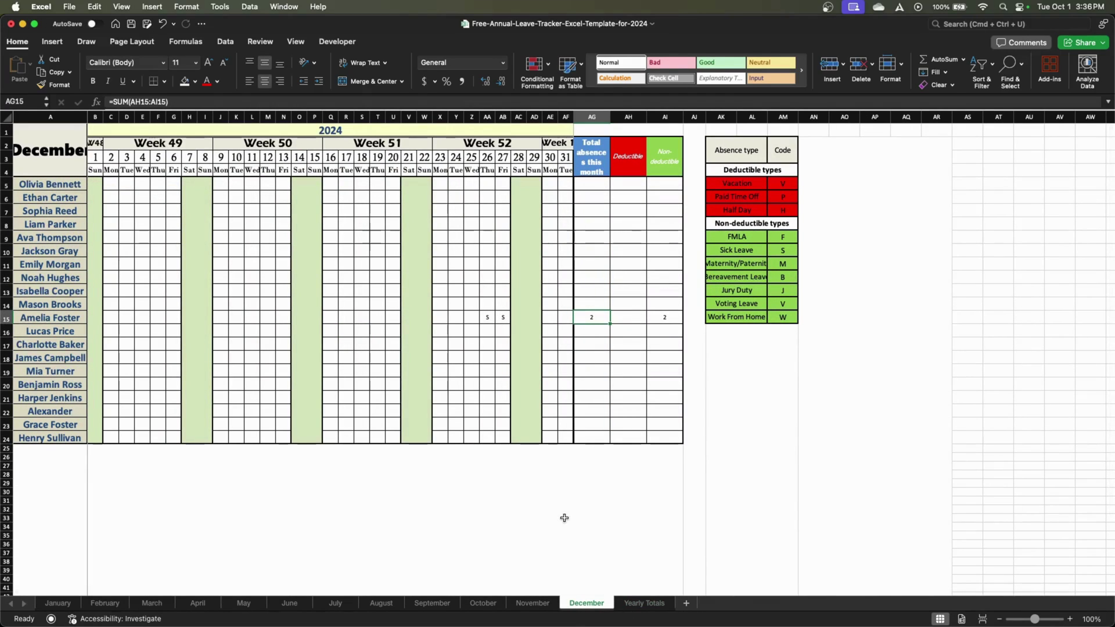
left_click(530, 603)
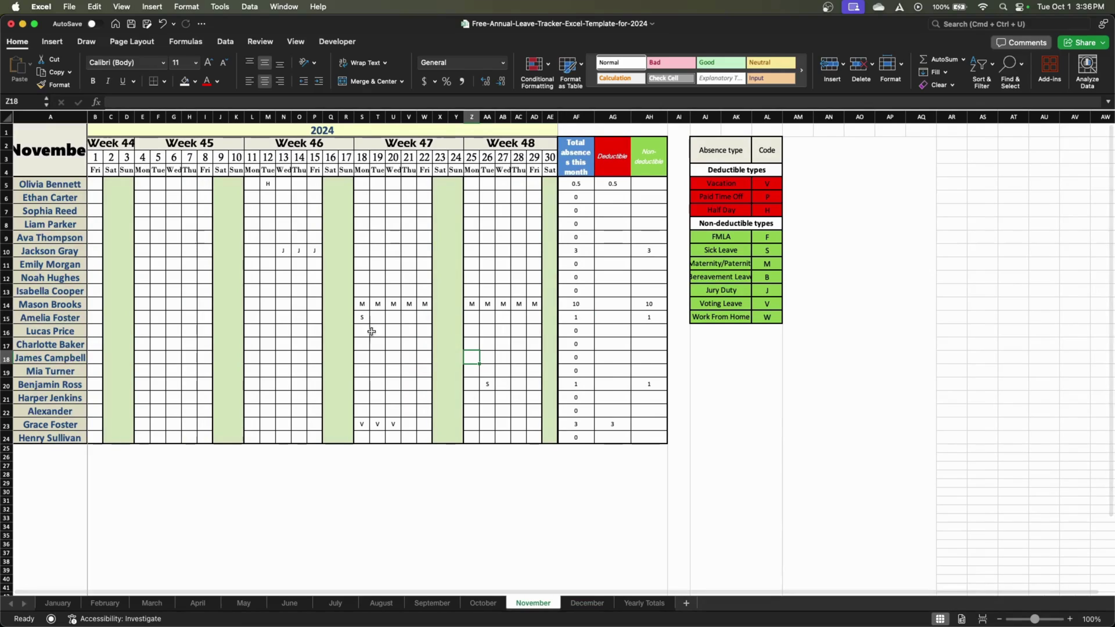
left_click(487, 601)
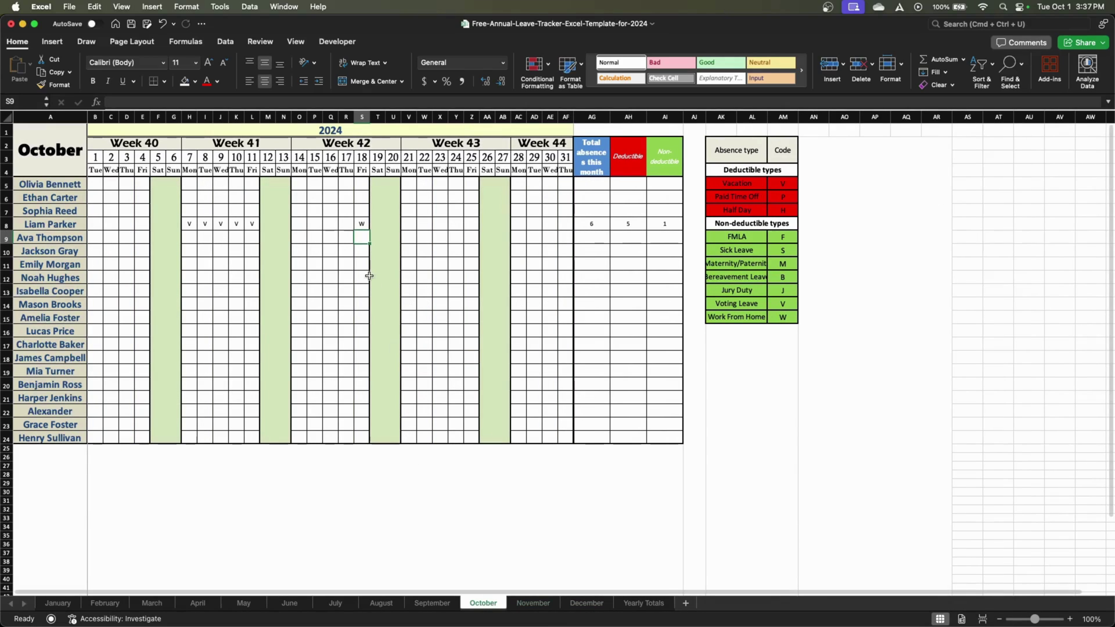
left_click(630, 604)
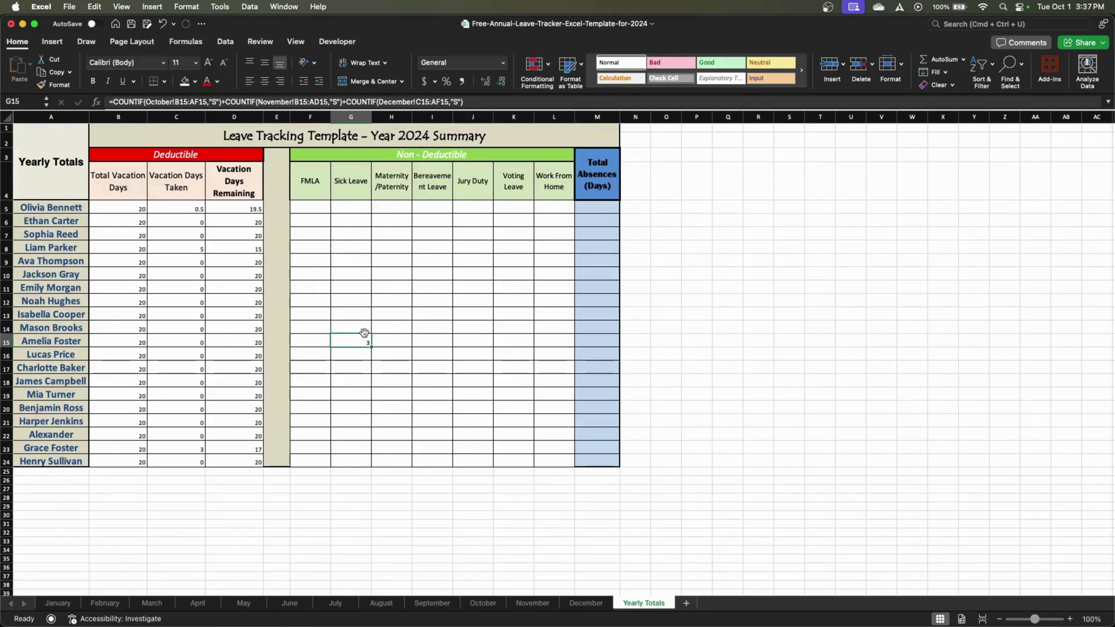
Enter a SUM formula in M15 totalling row 15's non-deductible absences F15:L15
left_click(606, 341)
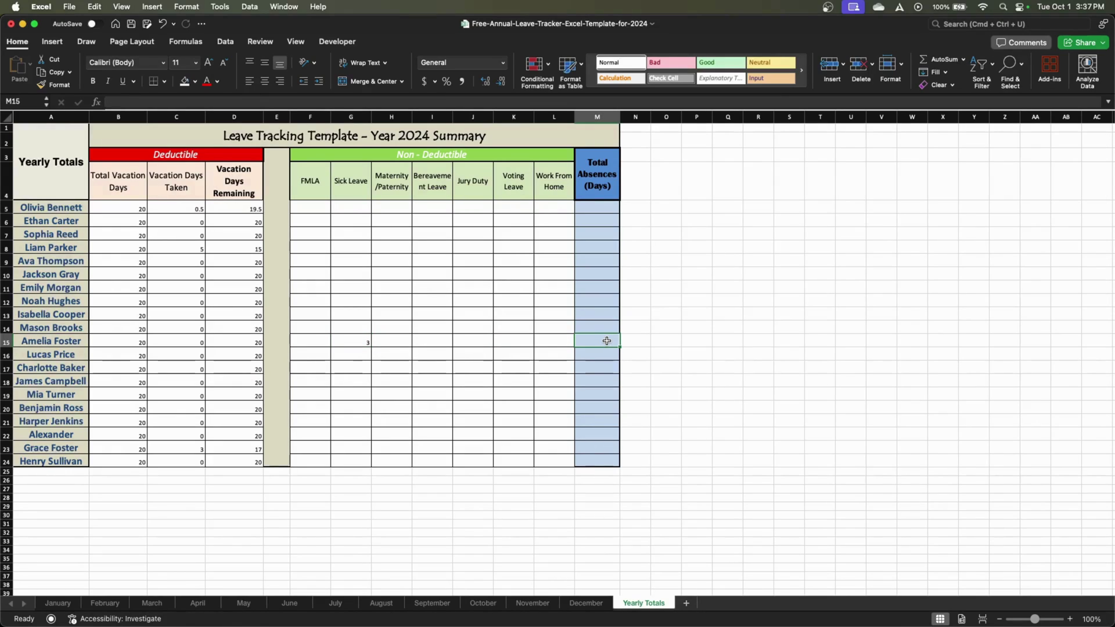
type("=SUM(")
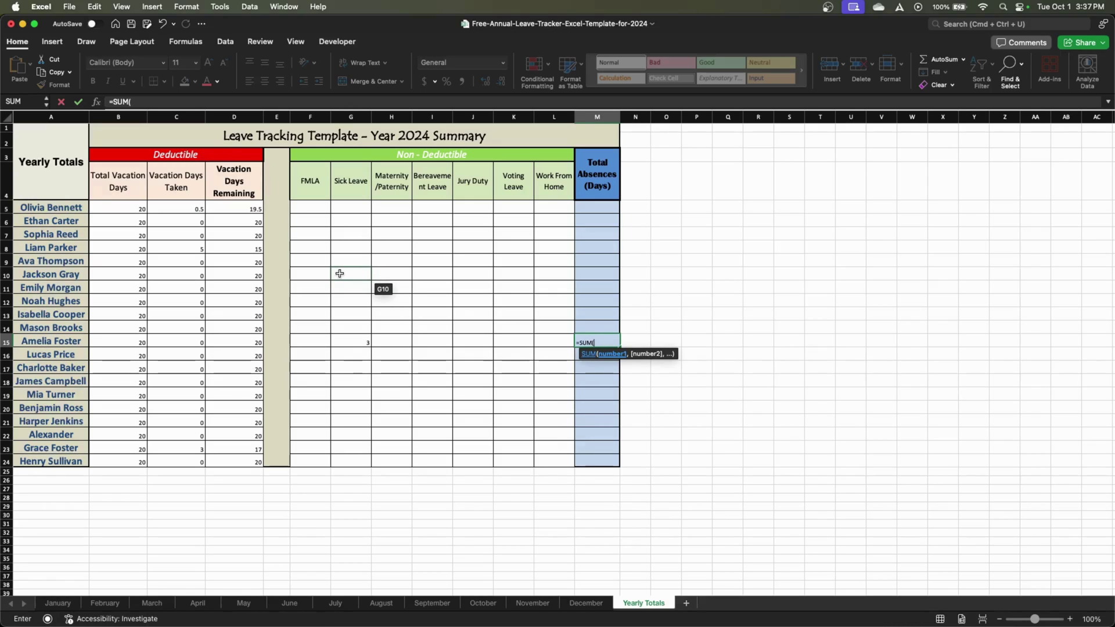
left_click(354, 341)
left_click_drag(310, 343, 541, 342)
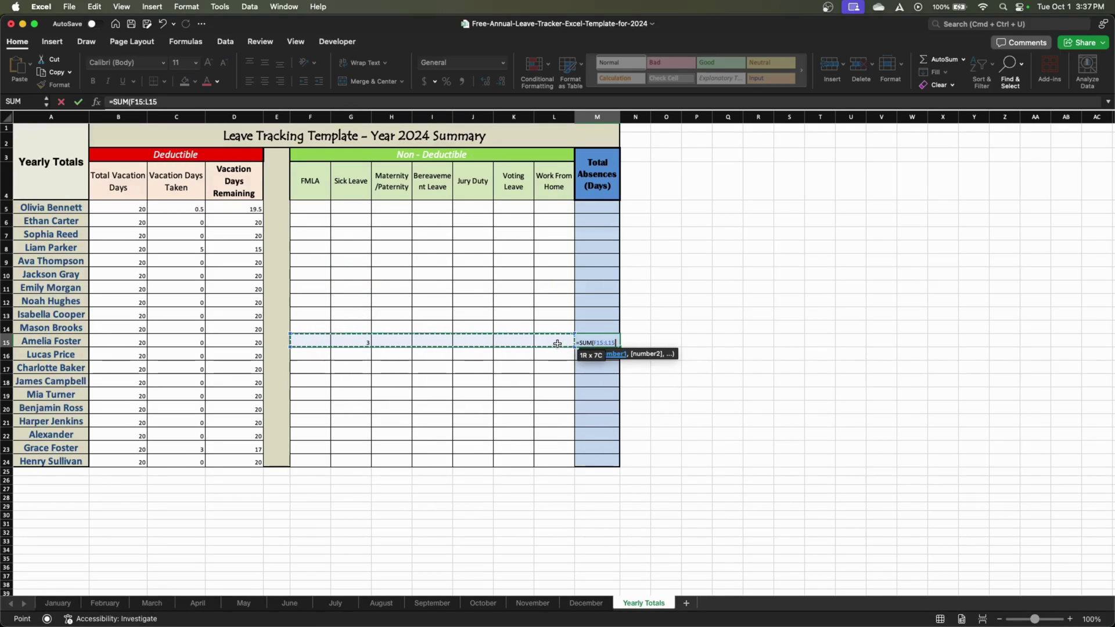
key("Return")
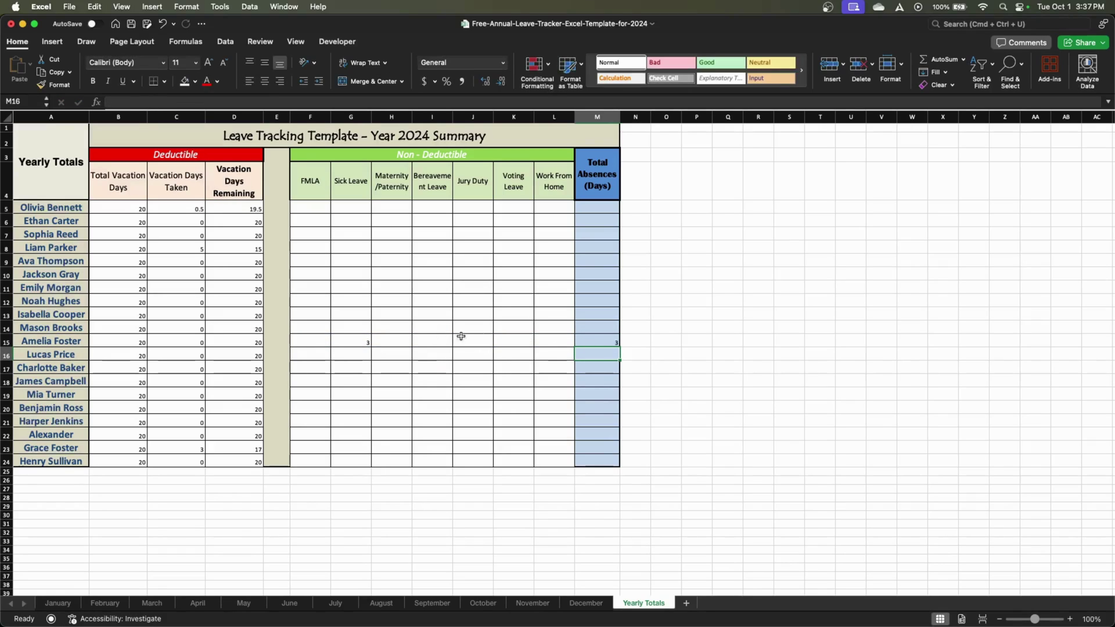
Revise M15 to =SUM(F15:L15)+C15, adding vacation days taken for a total of 3
left_click(595, 343)
left_click(174, 101)
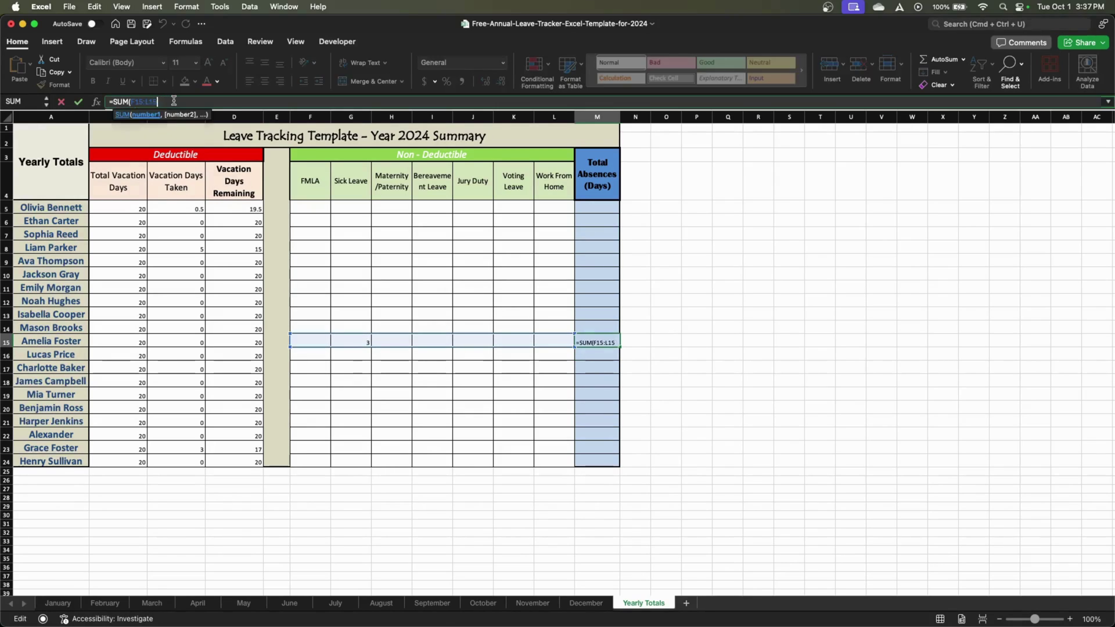
key("BackSpace")
key("BackSpace")
key("BackSpace")
key("BackSpace")
key("BackSpace")
key("BackSpace")
key("BackSpace")
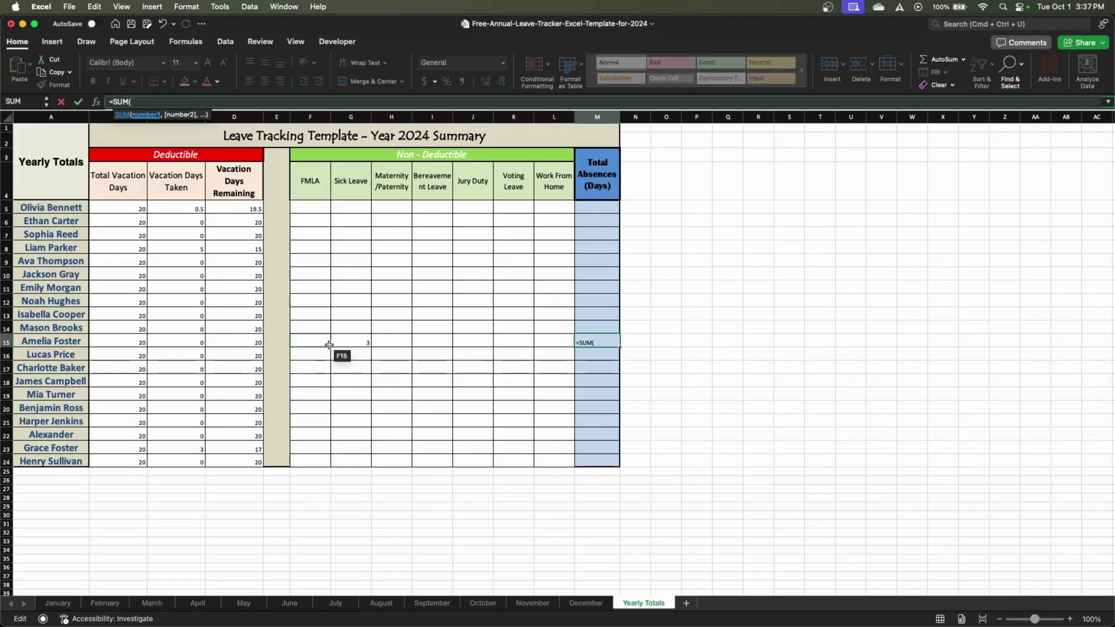
left_click_drag(325, 346, 542, 346)
type(")+")
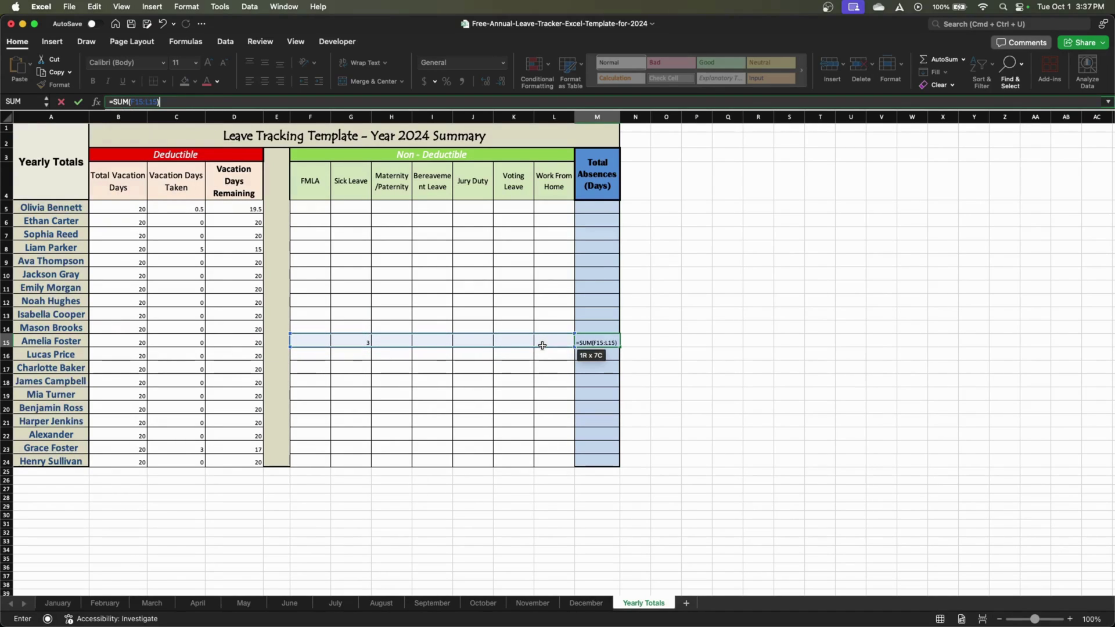
type("SUM(")
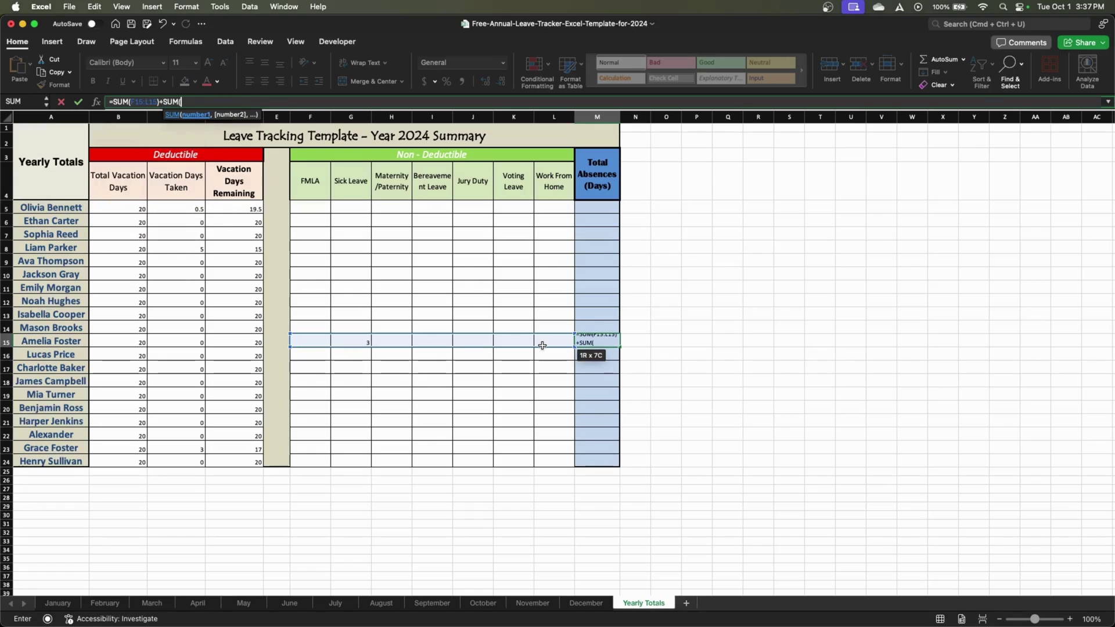
key("BackSpace")
key("BackSpace")
key("BackSpace")
key("BackSpace")
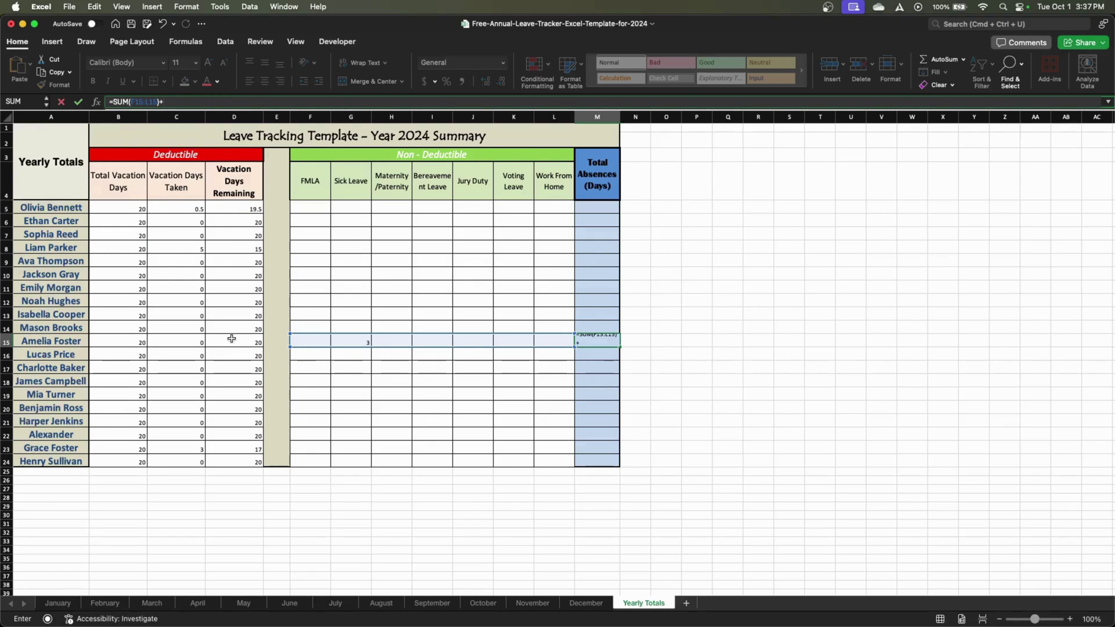
left_click(184, 343)
type(")")
key("Return")
left_click(571, 265)
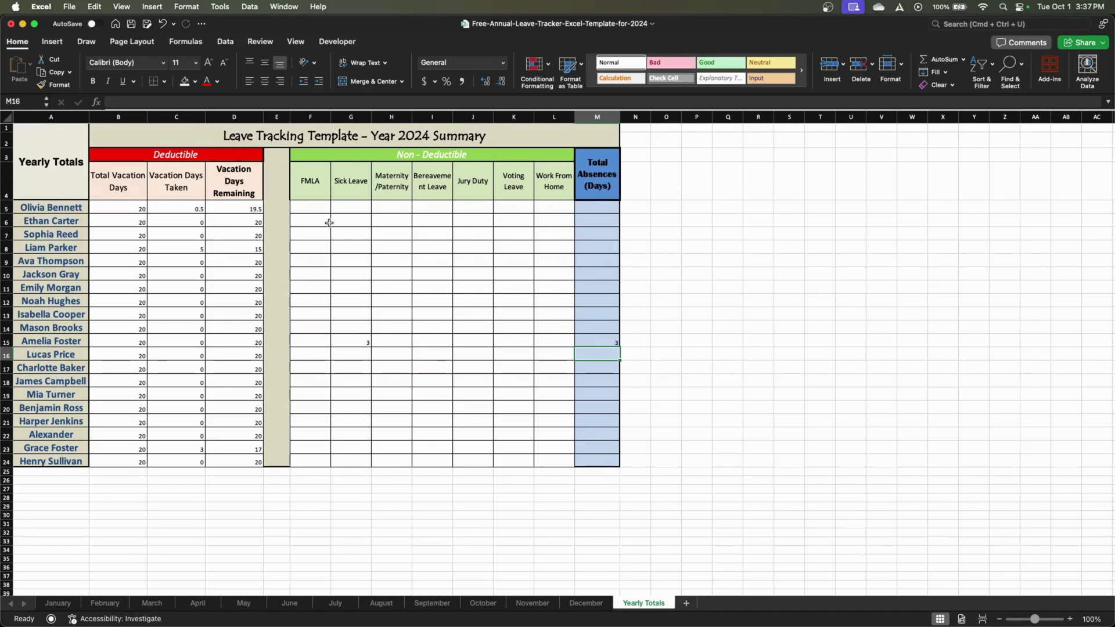